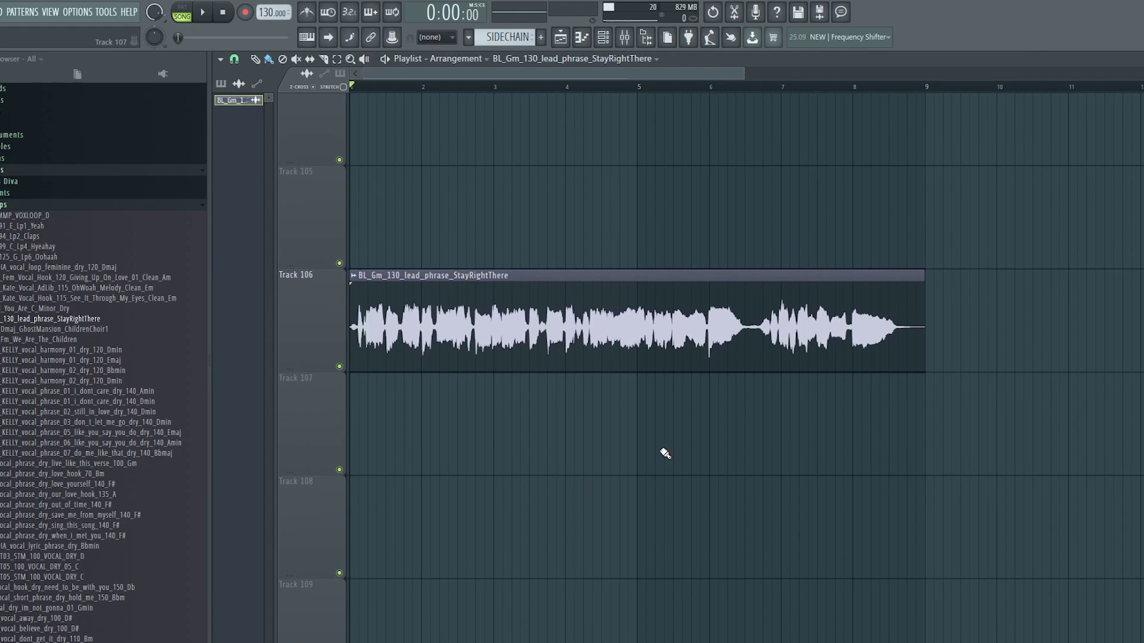
# - Play the vocal clip, then play the finished vocoded example with MODULATOR above CARRIER
pyautogui.press('space')
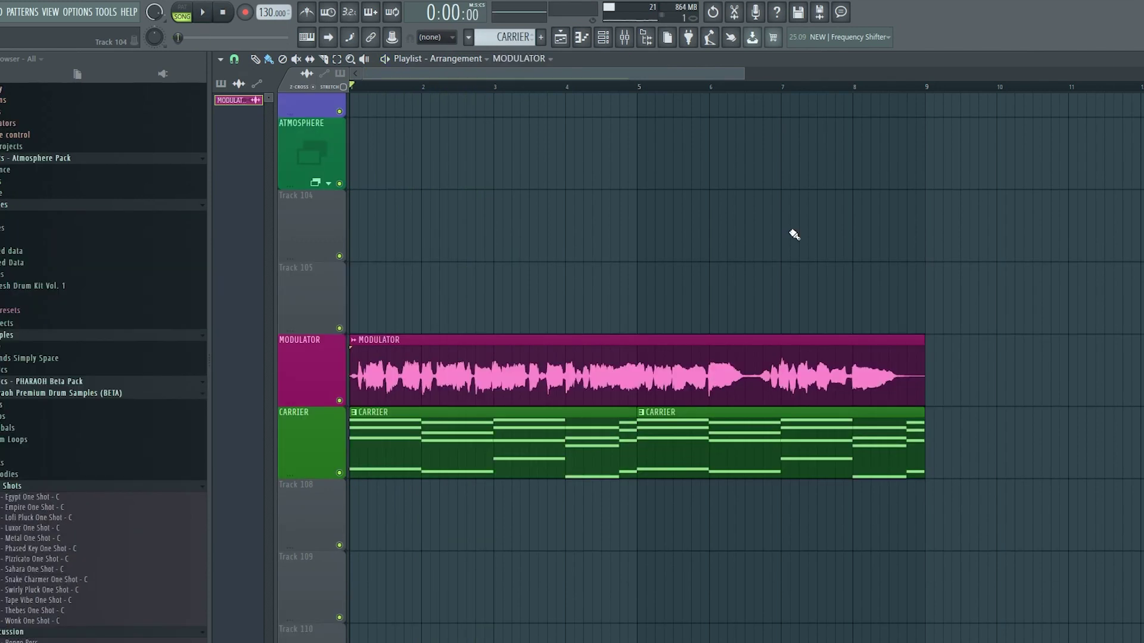
pyautogui.press('space')
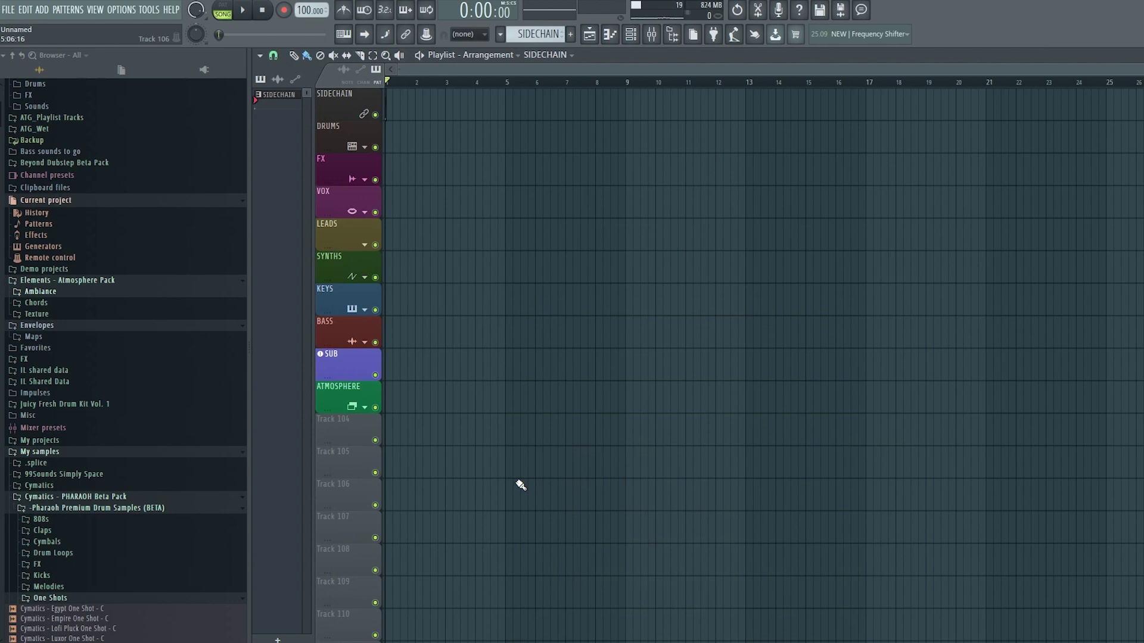
# - Place the BL_Gm_130_lead_phrase_StayRightThere vocal on Track 106, audition it, and bring up the Channel rack
pyautogui.scroll(-20, 122, 429)
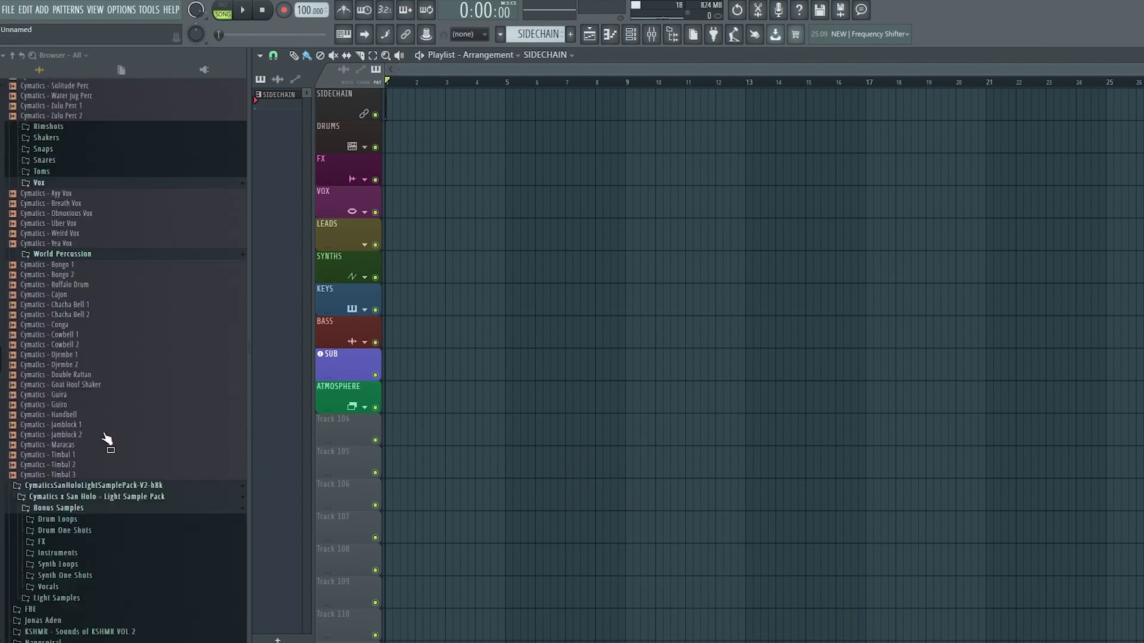
pyautogui.scroll(-2, 125, 456)
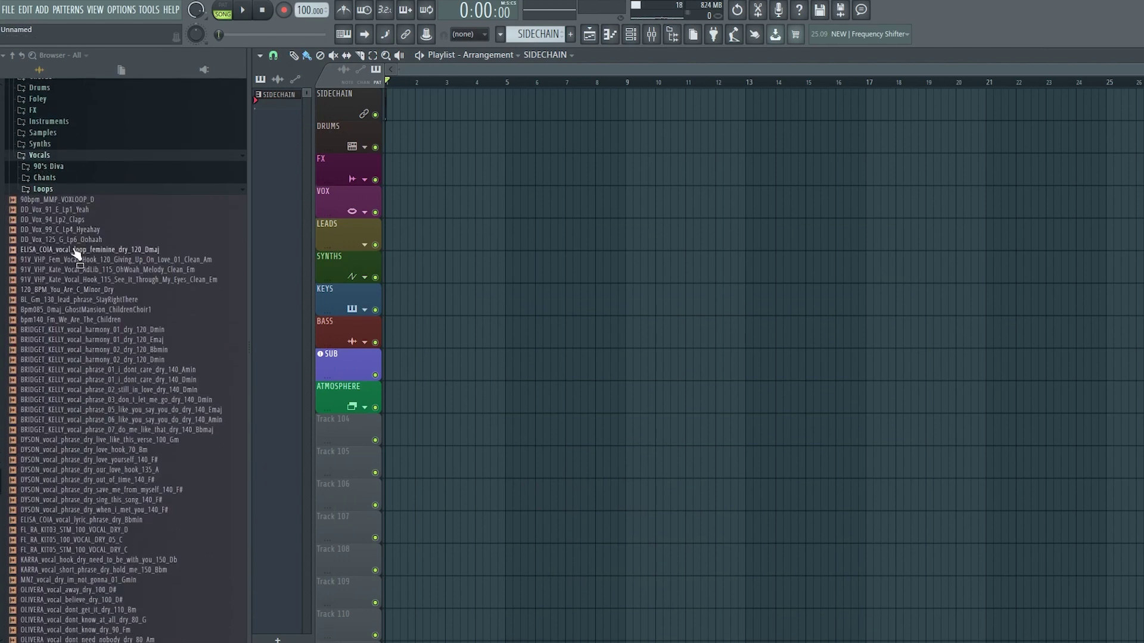
pyautogui.moveTo(83, 307); pyautogui.dragTo(703, 517)
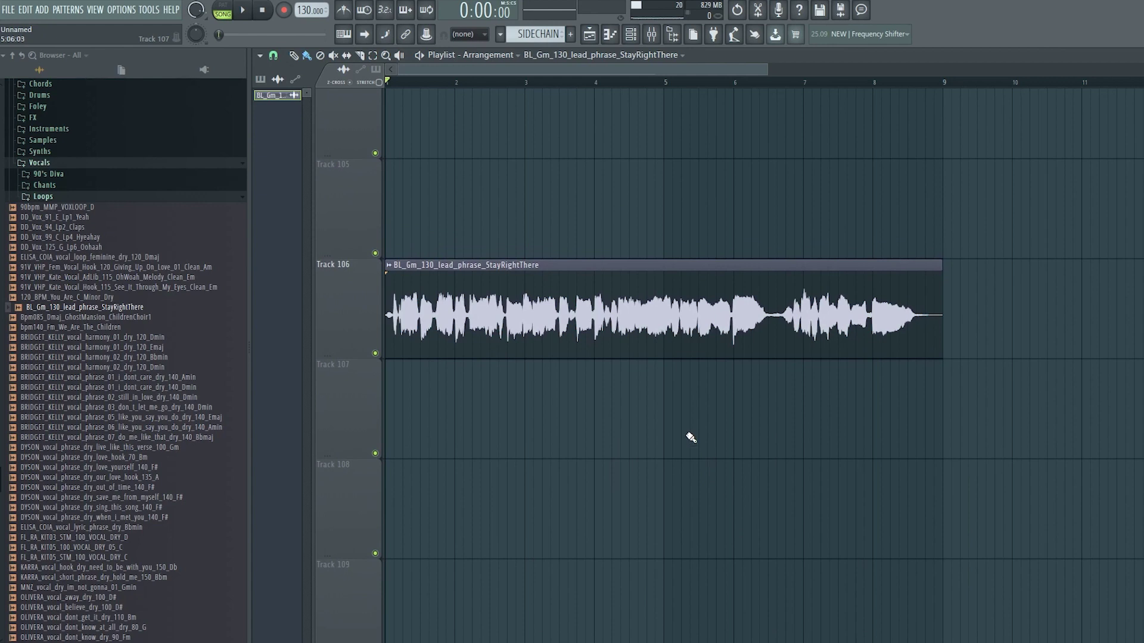
pyautogui.press('space')
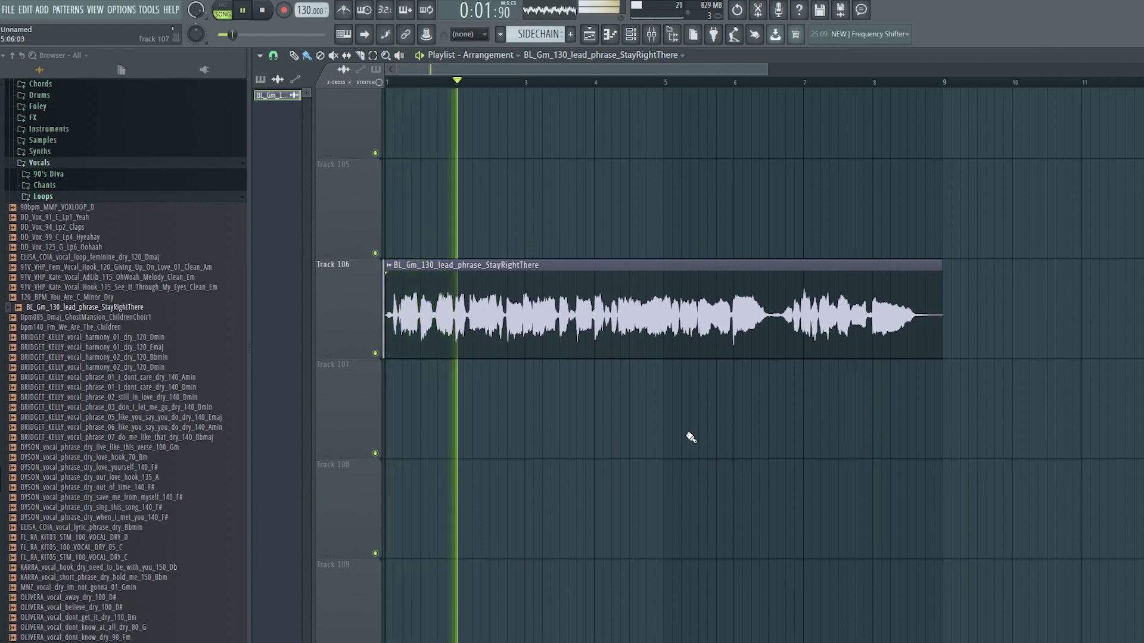
pyautogui.press('space')
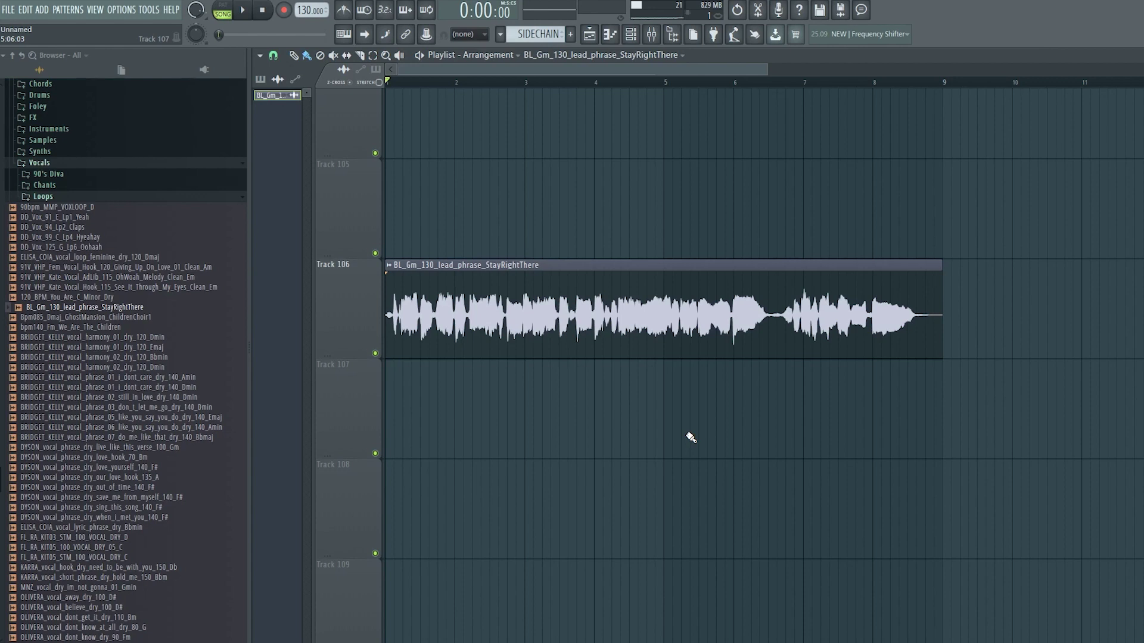
pyautogui.press('F6')
pyautogui.click(762, 173)
# - Show Unsorted channels in the rack and create a new pattern named Carrier
pyautogui.click(762, 215)
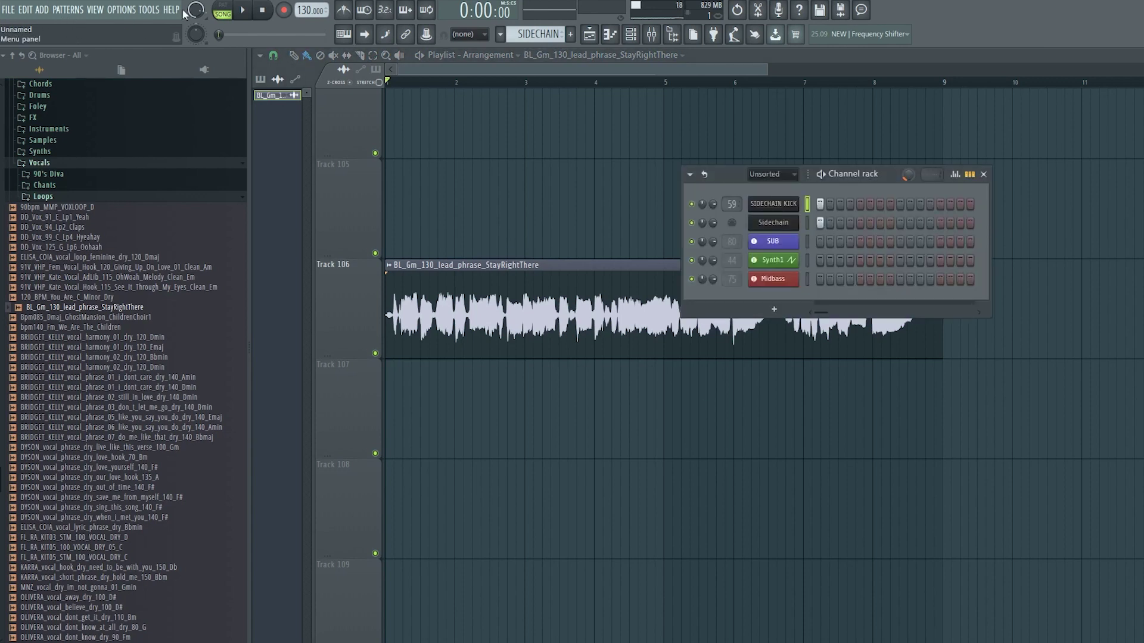
pyautogui.click(573, 38)
pyautogui.write('Carrier')
pyautogui.press('Return')
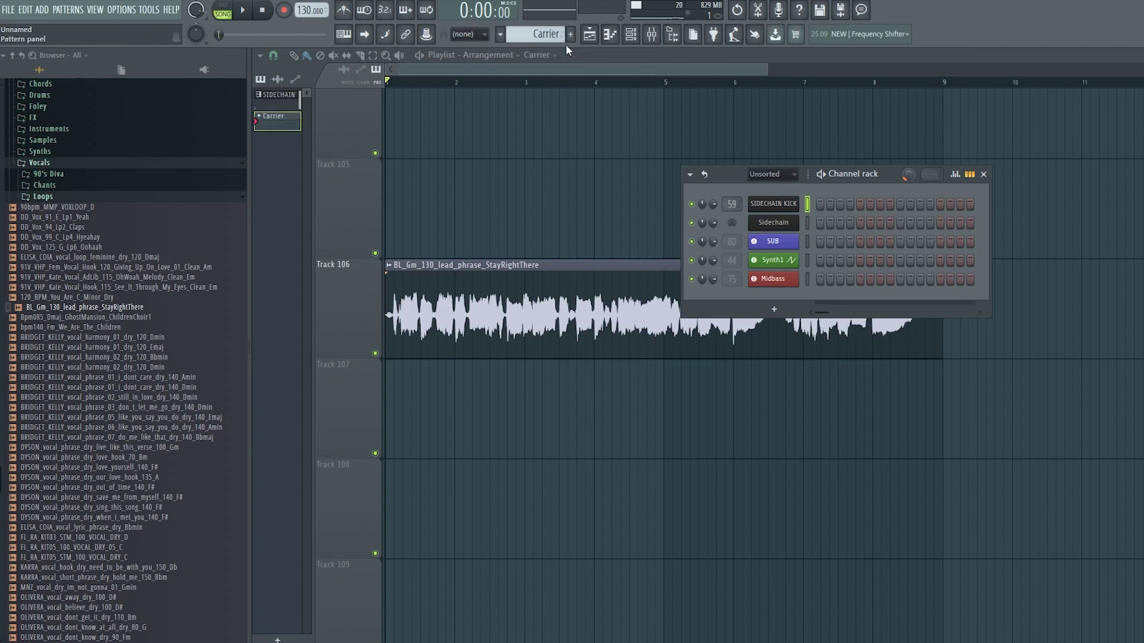
# - Add a Sytrus channel and open the Default channel's piano roll
pyautogui.click(41, 9)
pyautogui.click(256, 495)
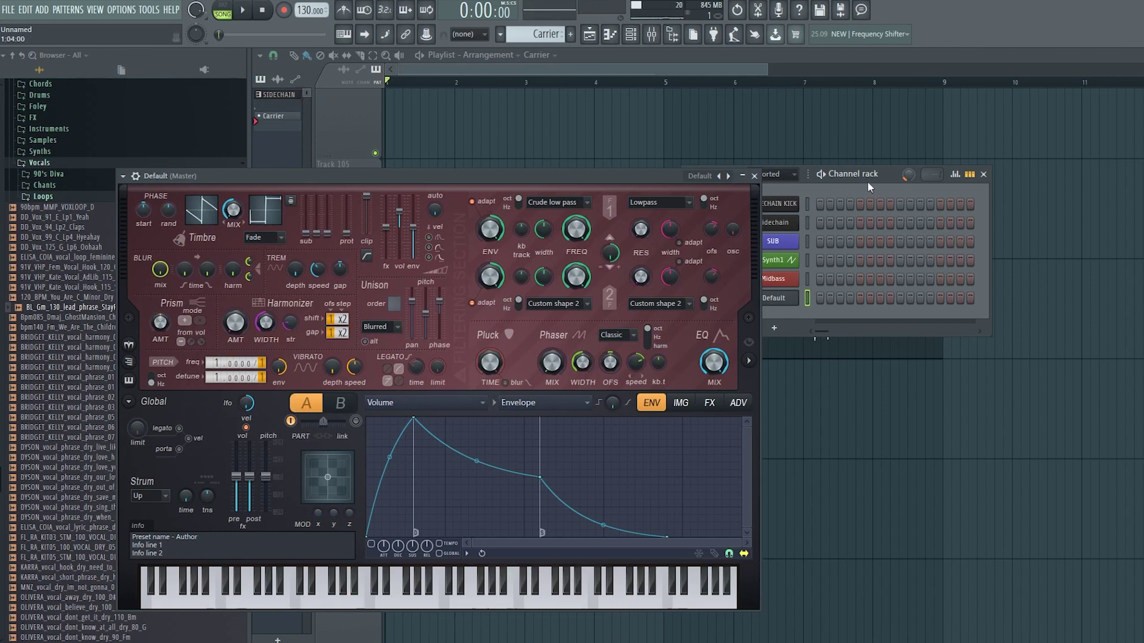
pyautogui.click(754, 176)
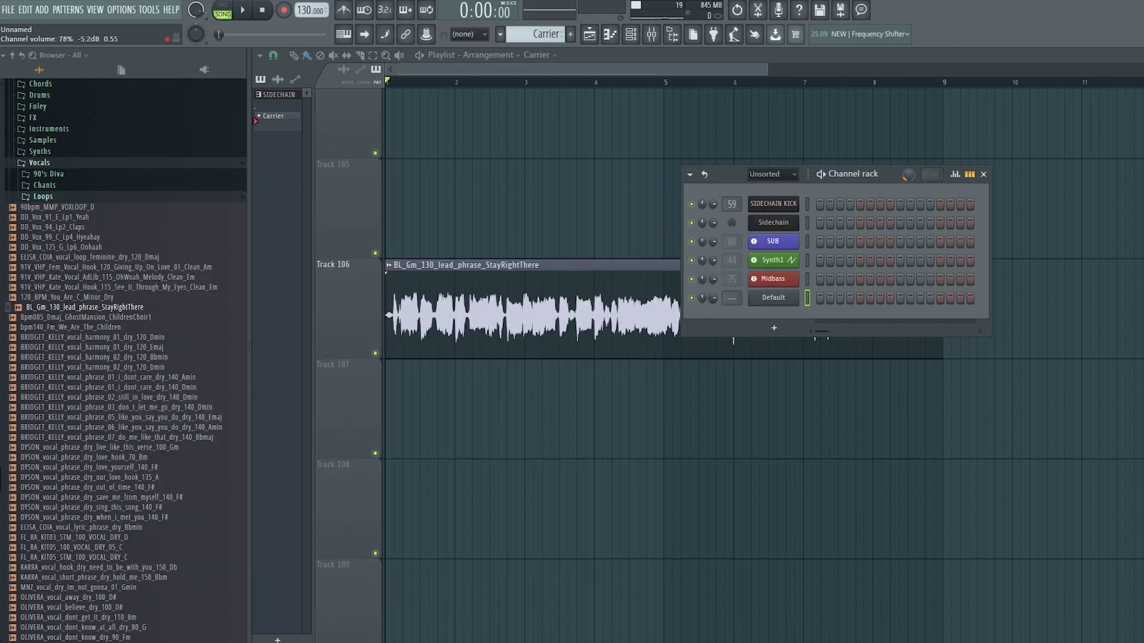
pyautogui.rightClick(792, 296)
pyautogui.click(802, 301)
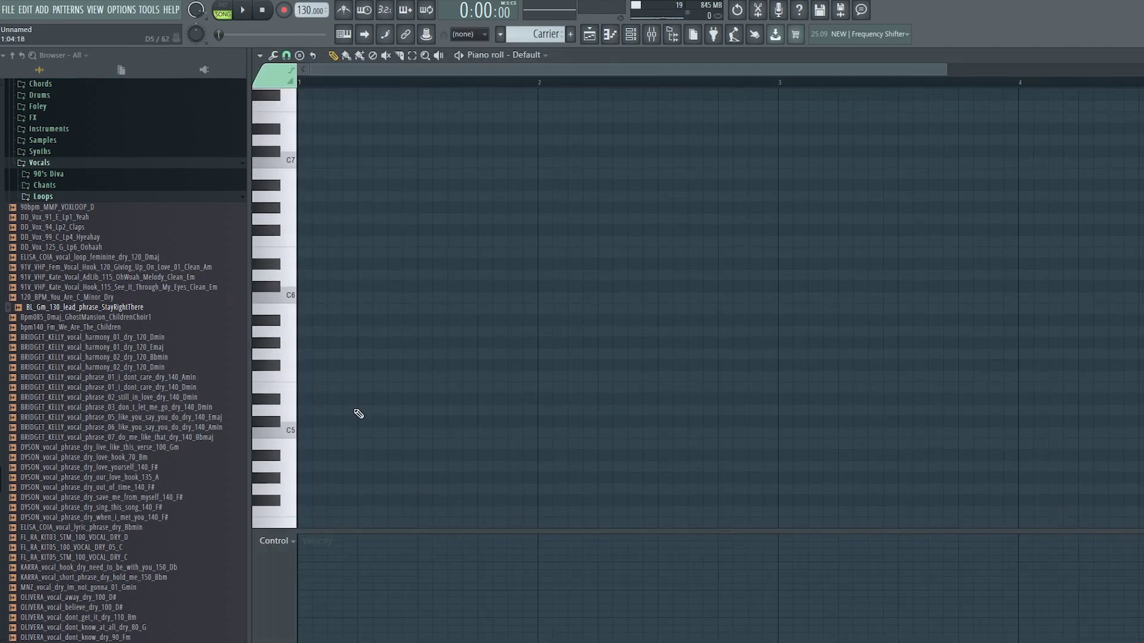
# - Write an F5-A5-C6 chord at the start of bar 1 in the Carrier piano roll
pyautogui.click(319, 364)
pyautogui.click(332, 386)
pyautogui.rightClick(331, 386)
pyautogui.rightClick(327, 365)
pyautogui.click(300, 365)
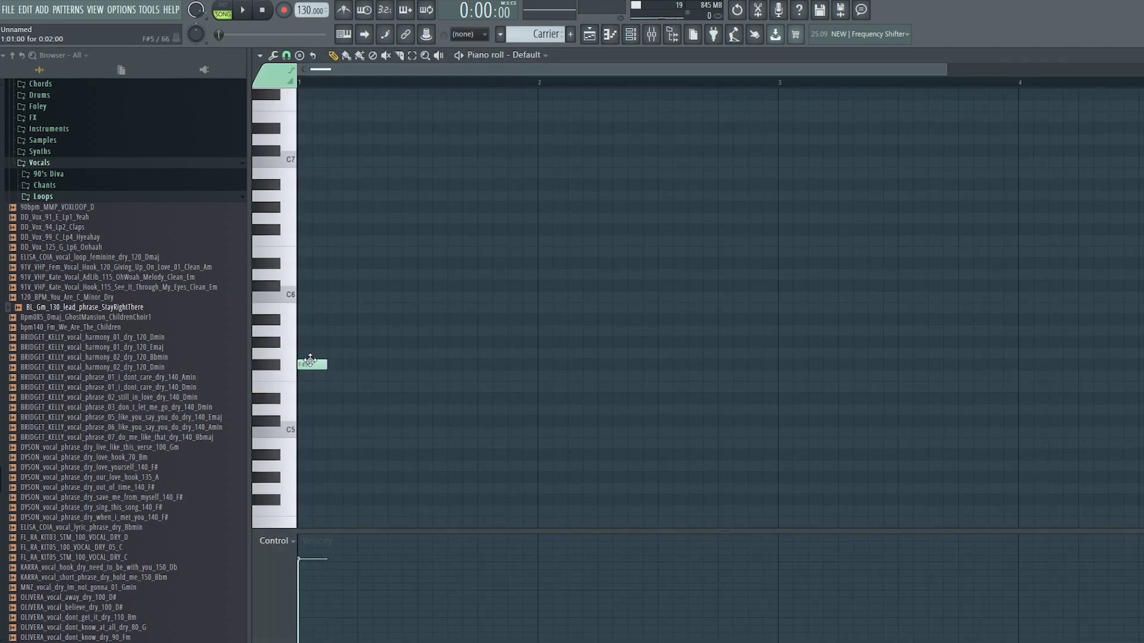
pyautogui.moveTo(304, 365); pyautogui.dragTo(312, 376)
pyautogui.click(309, 330)
pyautogui.click(310, 297)
pyautogui.hotkey('ctrl', 'a')
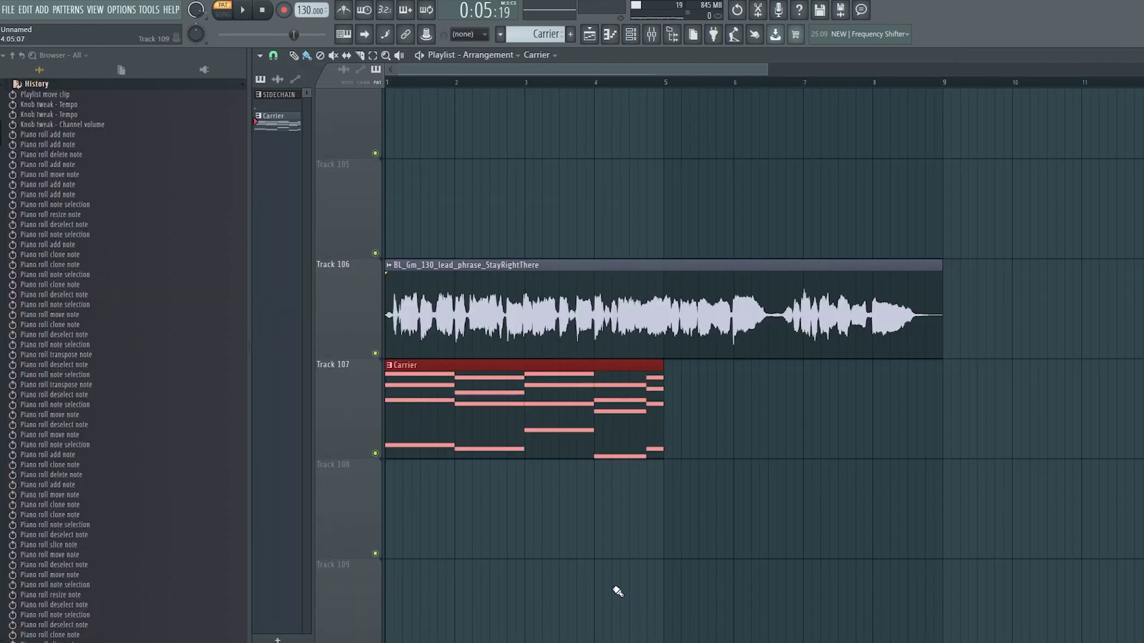
# - With Carrier clips on Track 107, rename Track 106 to MODULATOR
pyautogui.click(714, 476)
pyautogui.scroll(1, 673, 447)
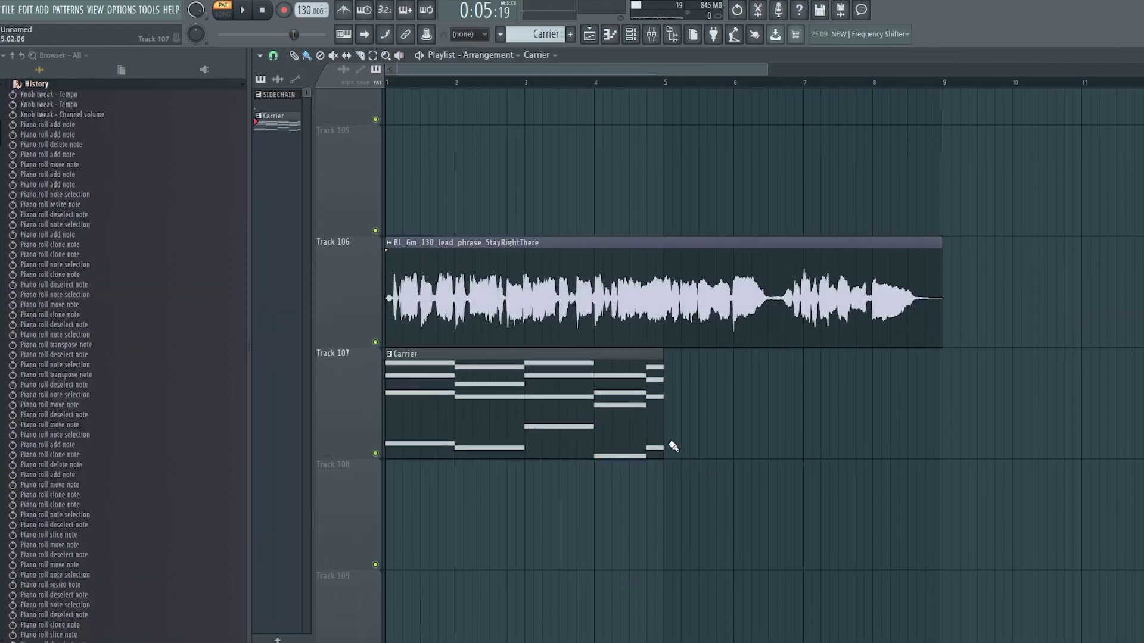
pyautogui.scroll(1, 477, 265)
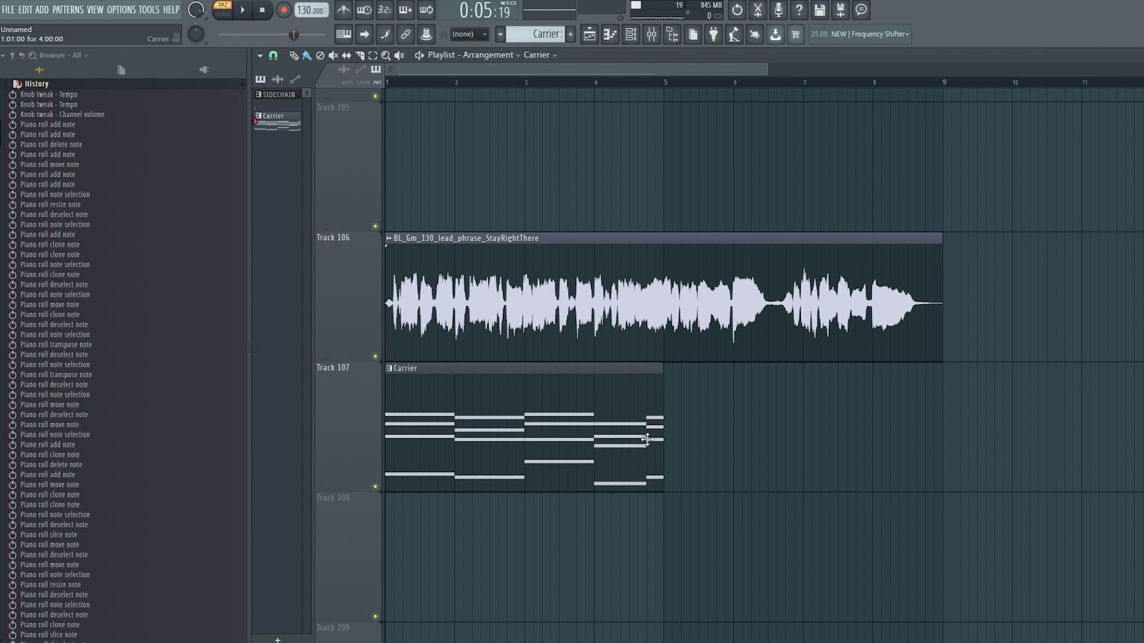
pyautogui.write('MODULATOR')
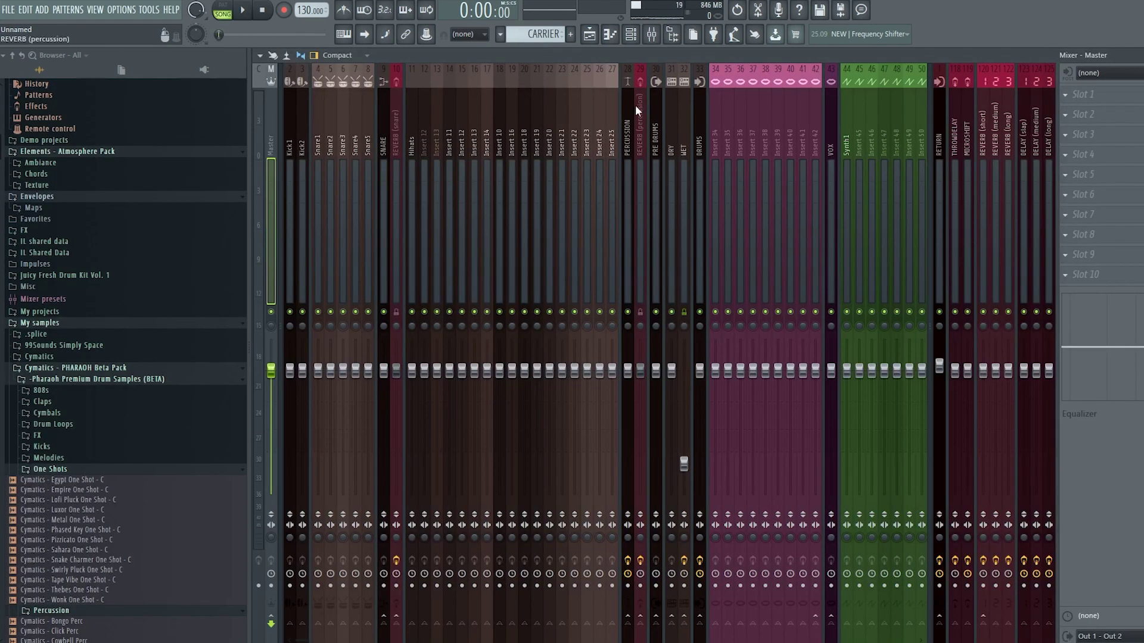
pyautogui.scroll(-5, 683, 117)
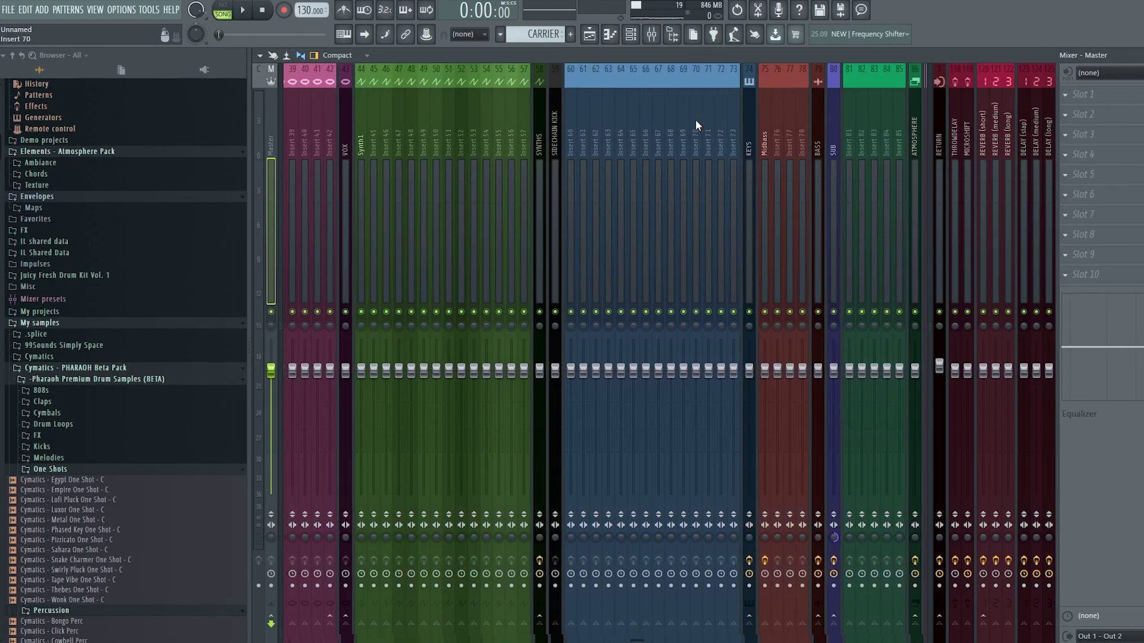
# - Load Vocodex into FX slot 1 of mixer insert 114
pyautogui.scroll(-5, 695, 119)
pyautogui.click(871, 143)
pyautogui.click(1083, 94)
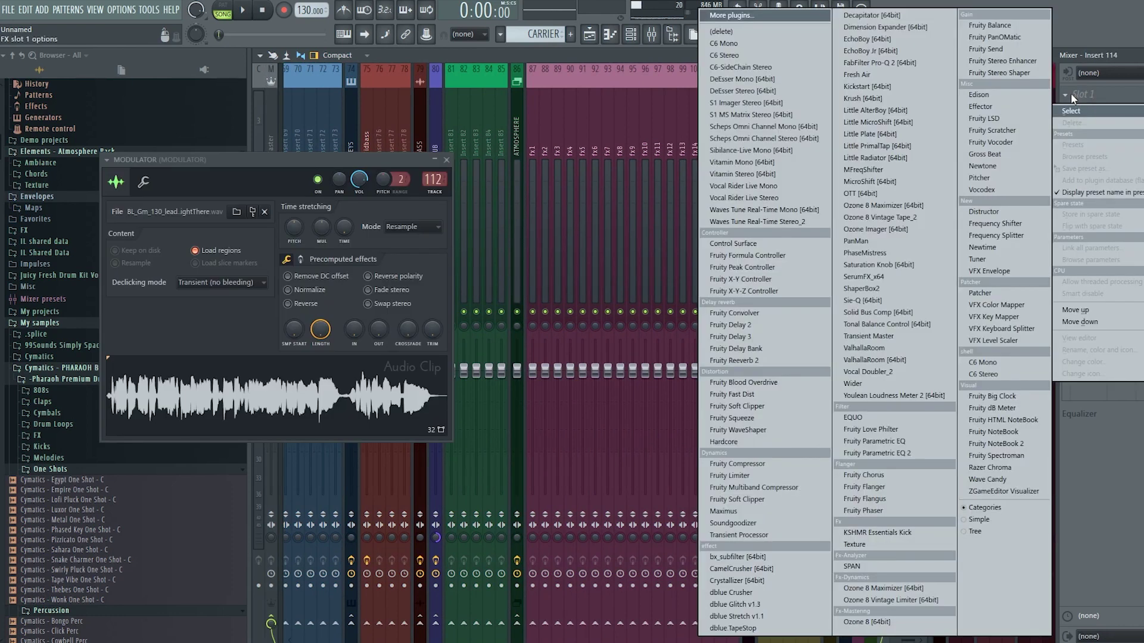
pyautogui.click(1018, 183)
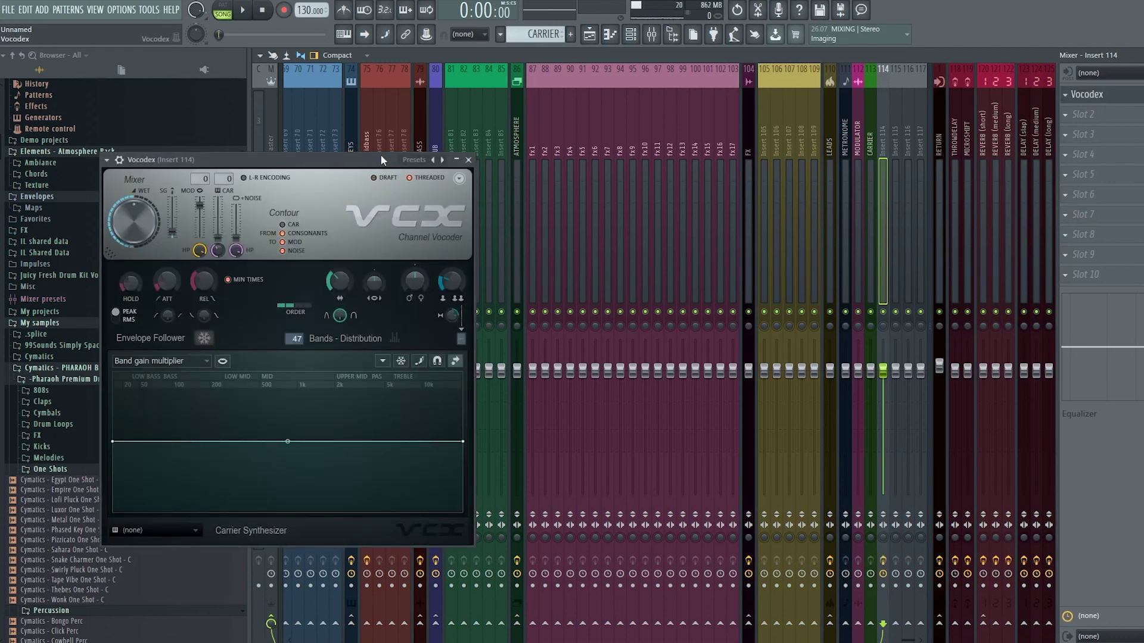
# - Move the Vocodex window left, beside the MODULATOR sampler settings
pyautogui.moveTo(380, 154); pyautogui.dragTo(798, 157)
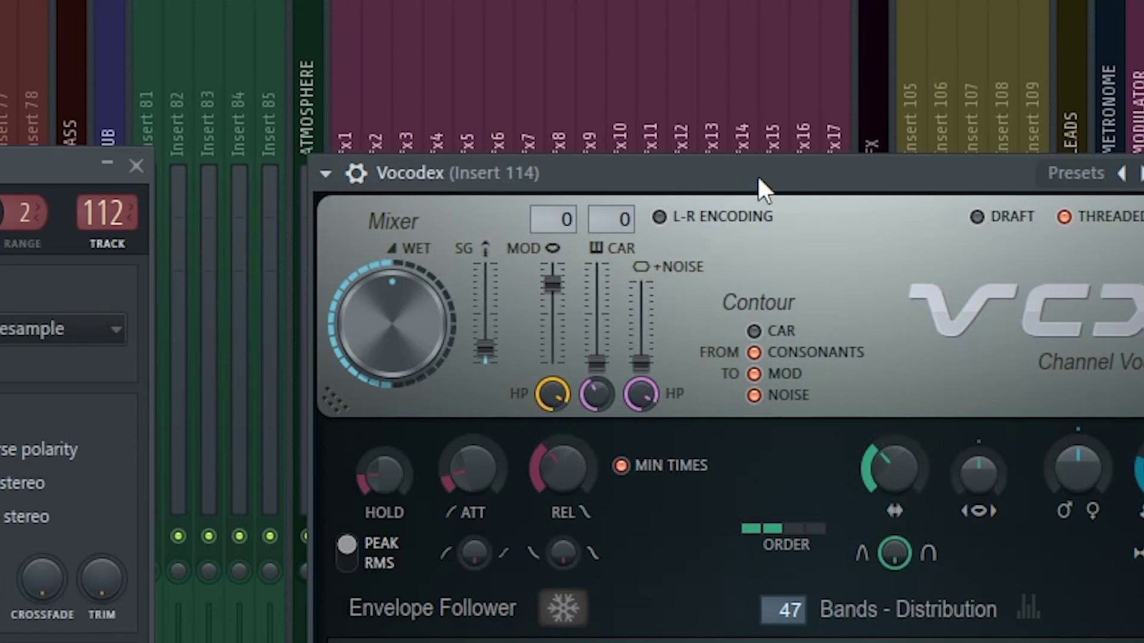
pyautogui.moveTo(758, 174); pyautogui.dragTo(733, 154)
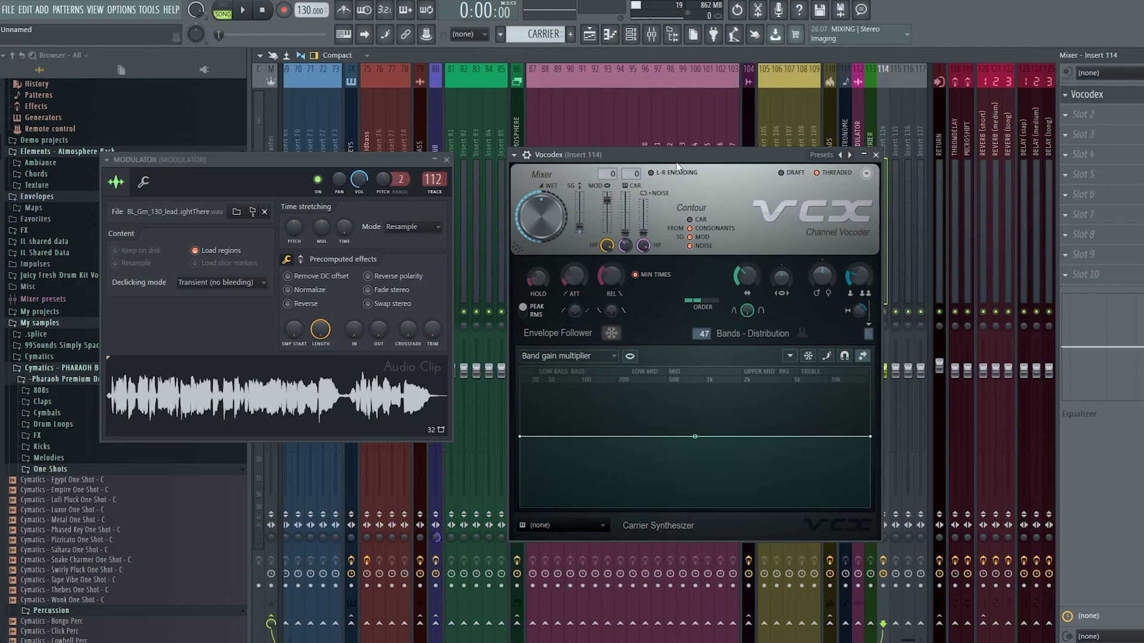
pyautogui.moveTo(759, 143); pyautogui.dragTo(587, 141)
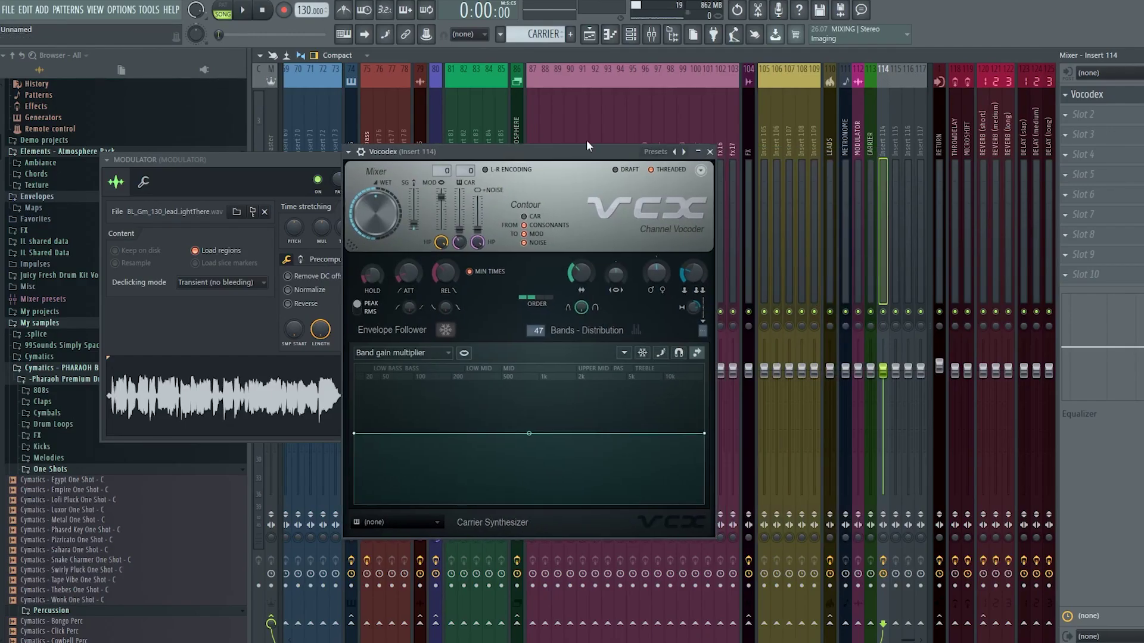
# - Sidechain the MODULATOR and CARRIER tracks only into insert 114
pyautogui.click(857, 123)
pyautogui.keyDown('ctrl'); pyautogui.click(865, 122); pyautogui.keyUp('ctrl')
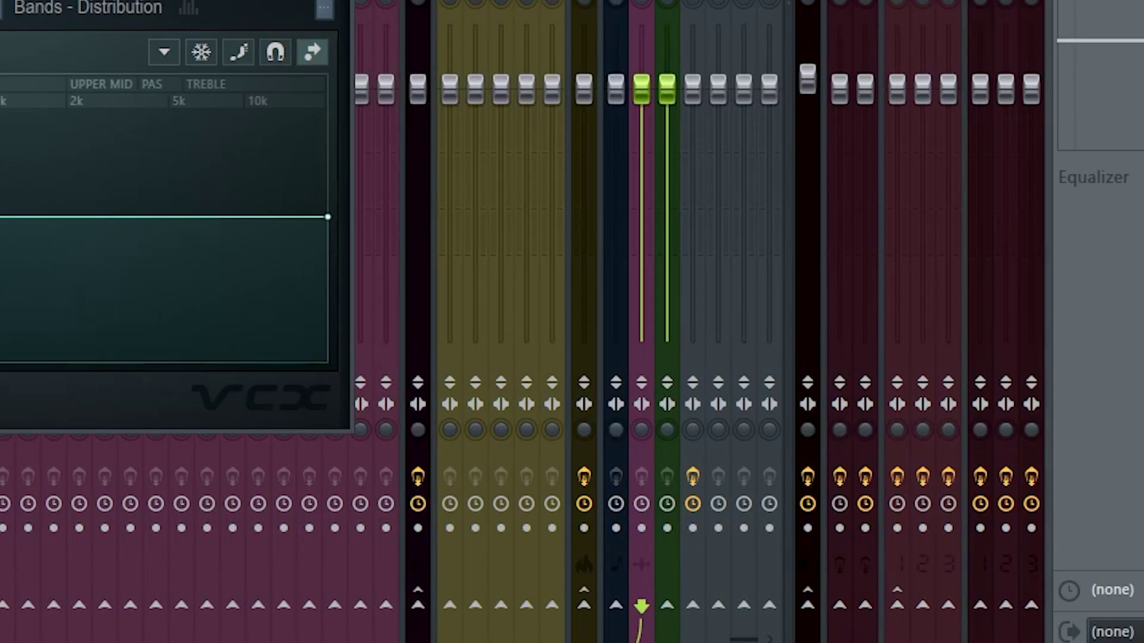
pyautogui.rightClick(692, 605)
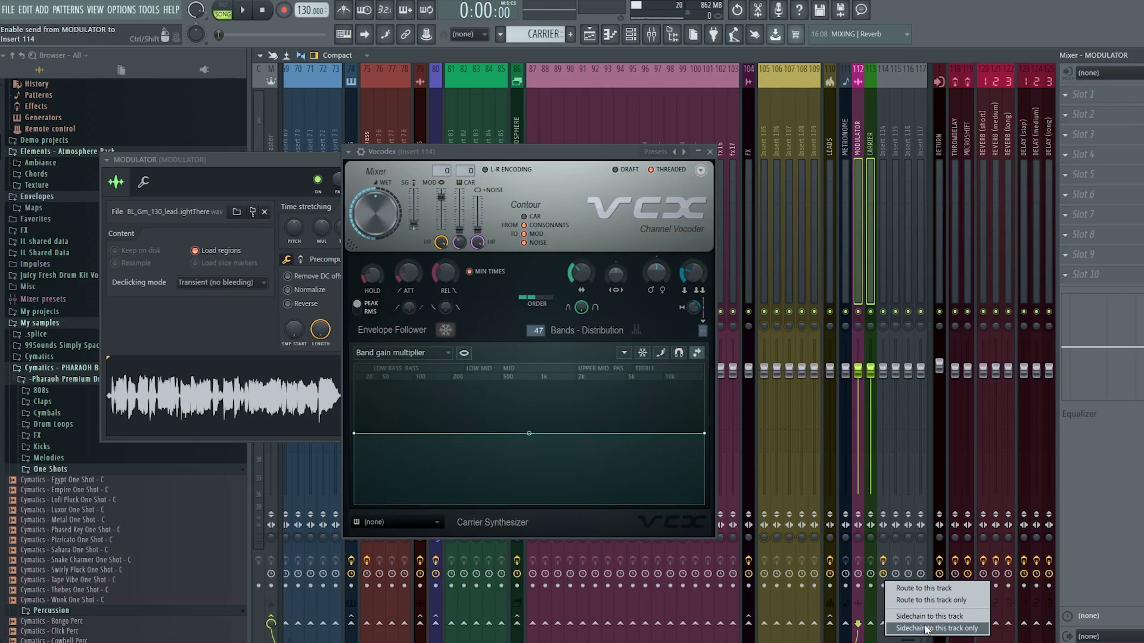
pyautogui.click(927, 628)
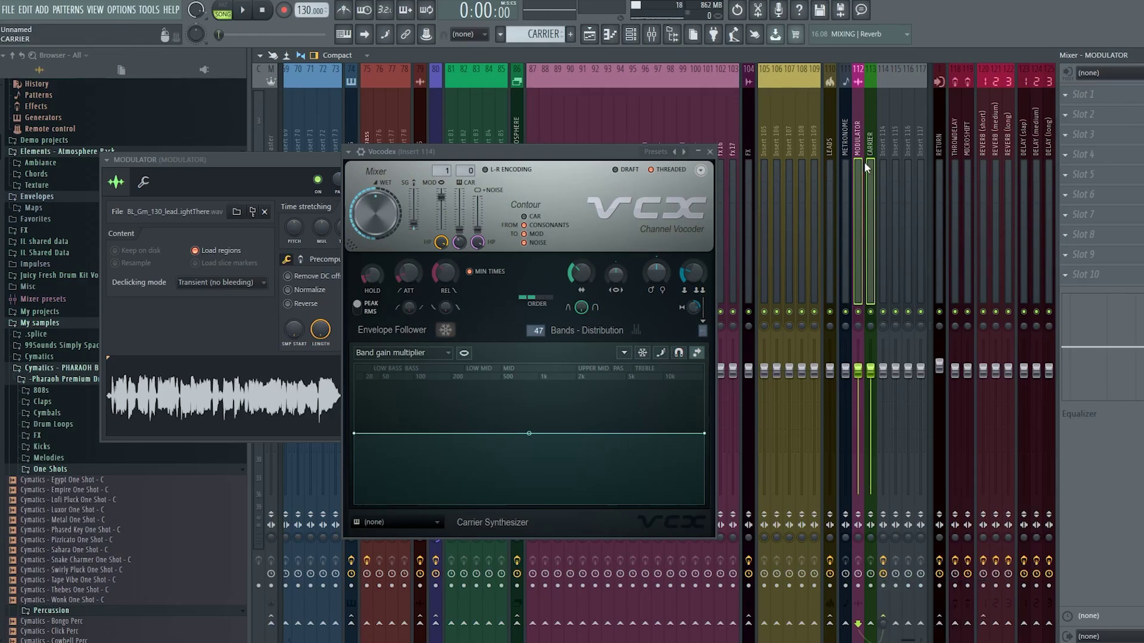
# - Rename mixer insert 114 to VOCODER
pyautogui.click(882, 140)
pyautogui.rightClick(882, 141)
pyautogui.click(922, 90)
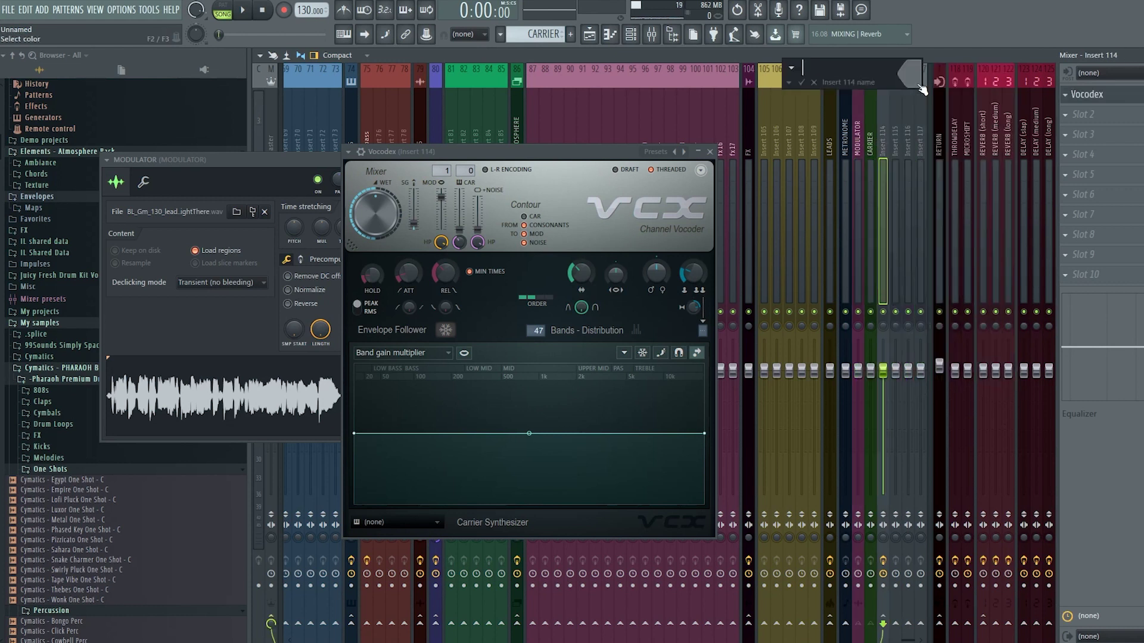
pyautogui.write('vocoder')
pyautogui.hotkey('ctrl', 'a')
pyautogui.write('VOCODER')
pyautogui.press('Return')
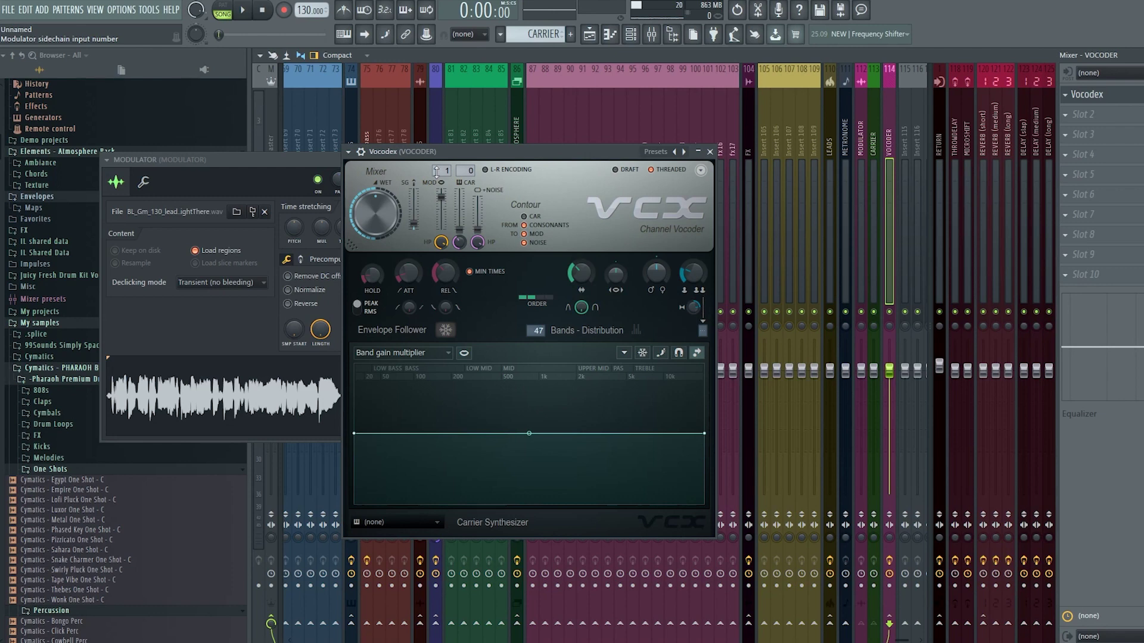
pyautogui.click(442, 174)
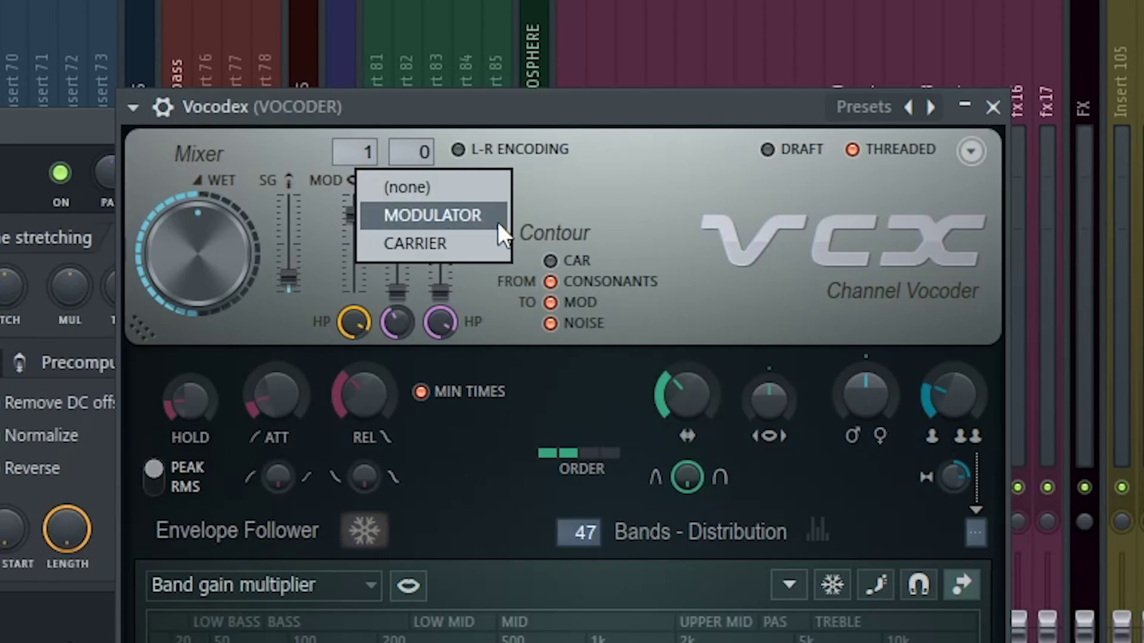
# - Assign CARRIER to Vocodex's second input, show the Playlist, and close the audio clip window
pyautogui.click(455, 216)
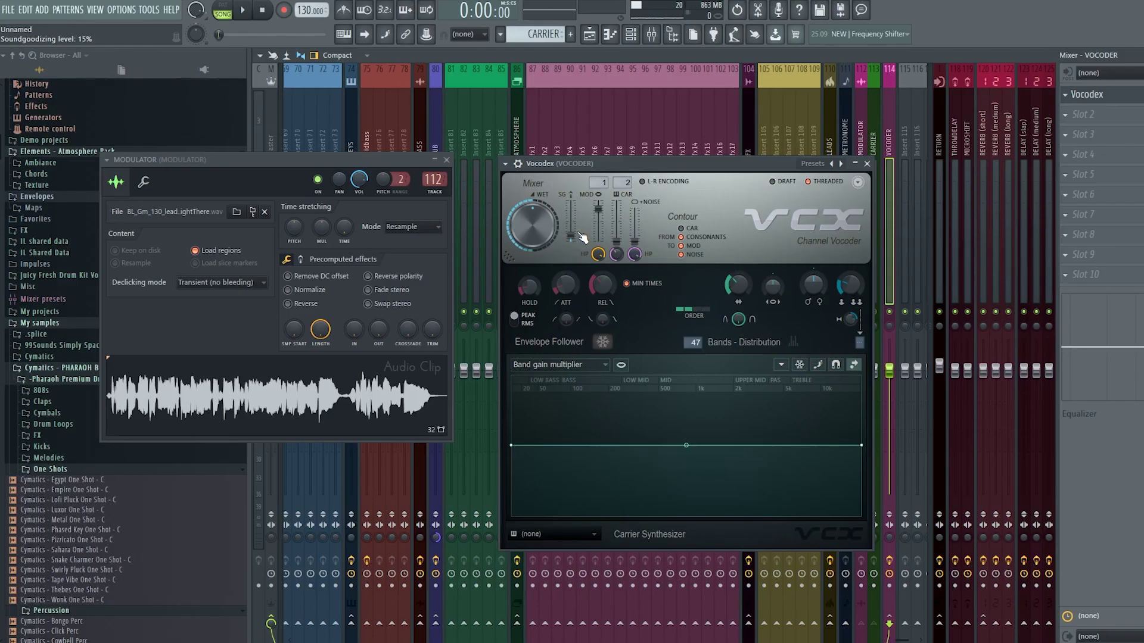
pyautogui.press('F5')
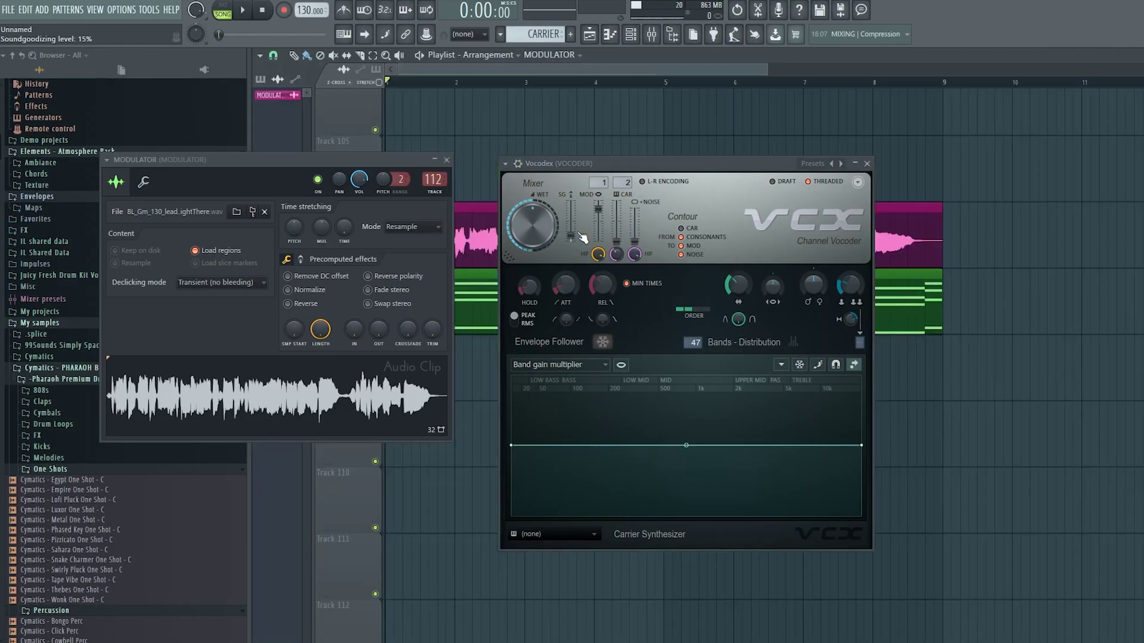
pyautogui.click(446, 160)
# - Move Vocodex lower right and play back the vocoded vocal
pyautogui.moveTo(559, 166); pyautogui.dragTo(706, 210)
pyautogui.press('space')
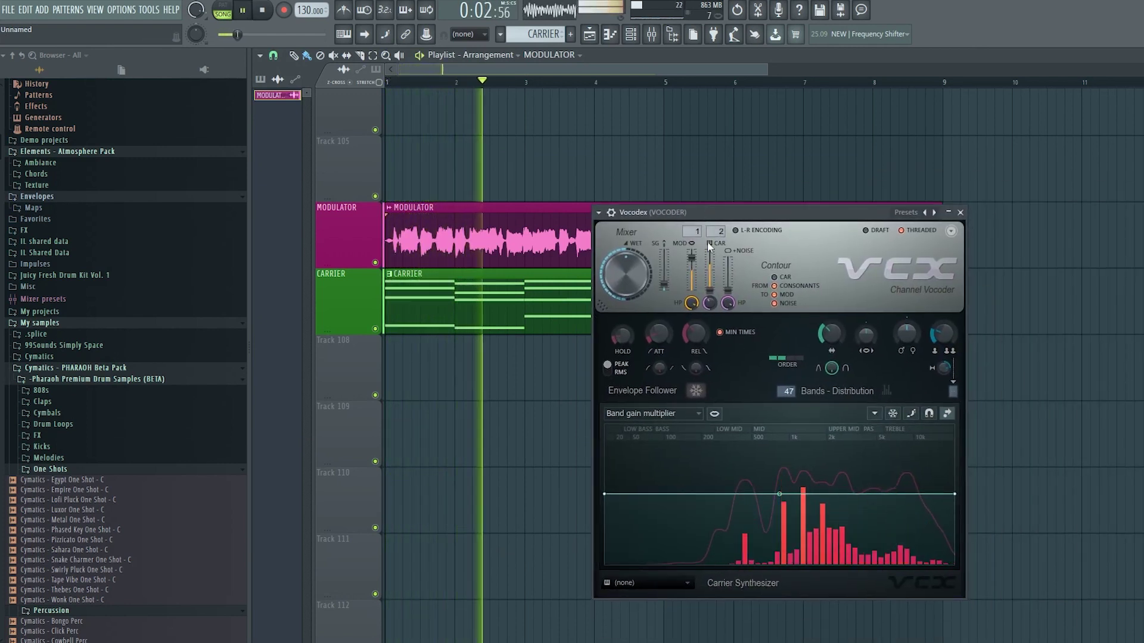
pyautogui.press('space')
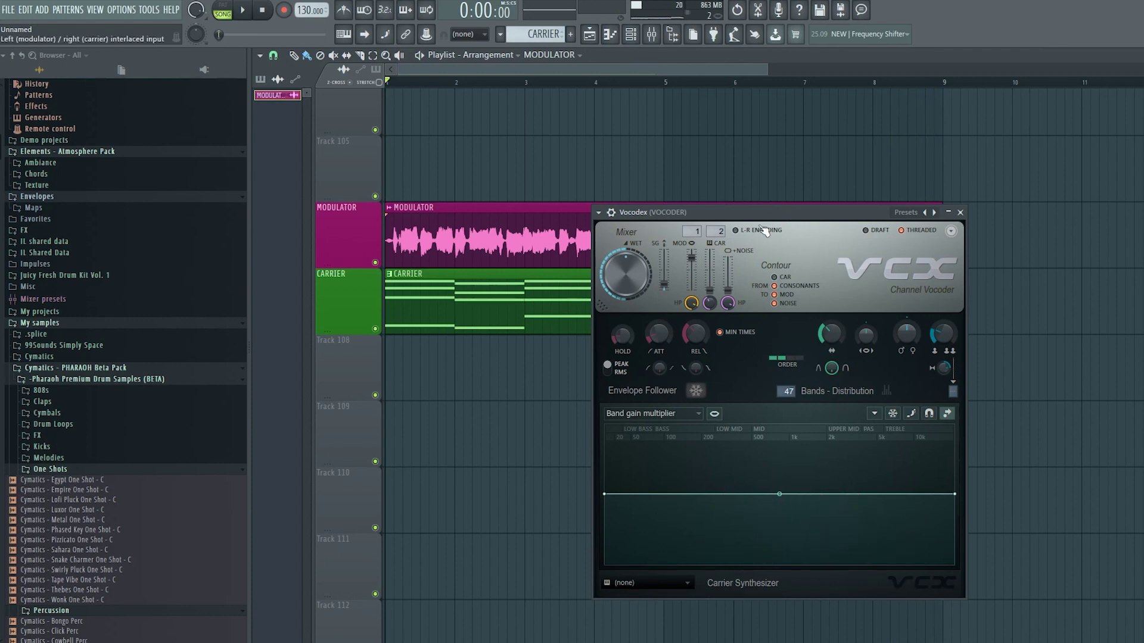
# - Raise the Vocodex window, audition WET at -INF, then reset WET to 0.0 dB
pyautogui.moveTo(752, 214); pyautogui.dragTo(748, 135)
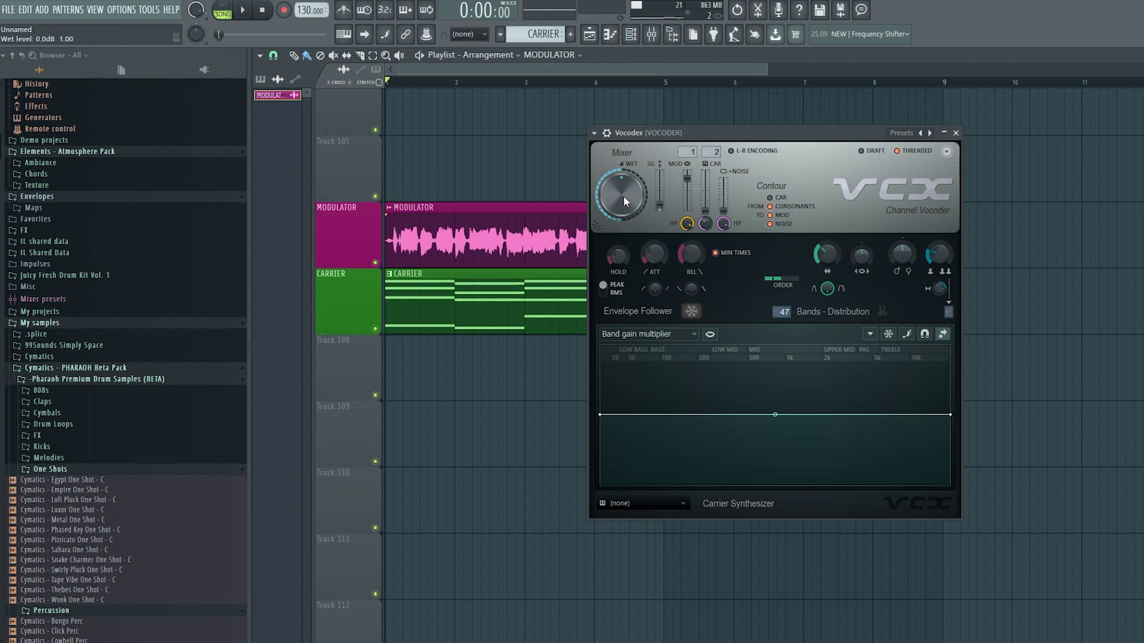
pyautogui.moveTo(623, 195); pyautogui.dragTo(623, 155)
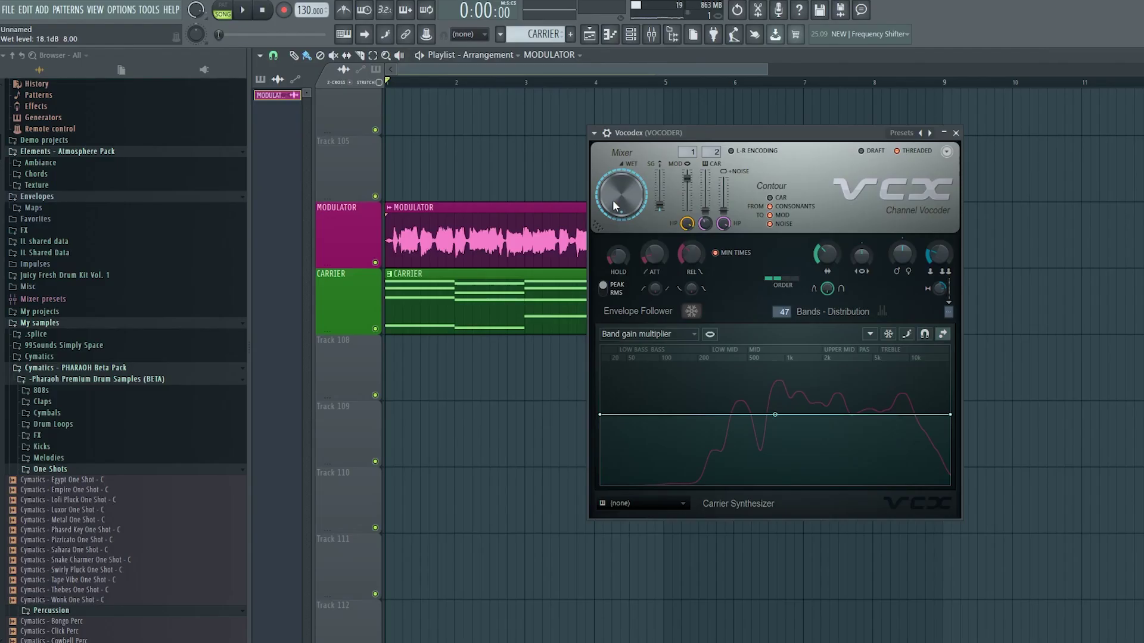
pyautogui.press('space')
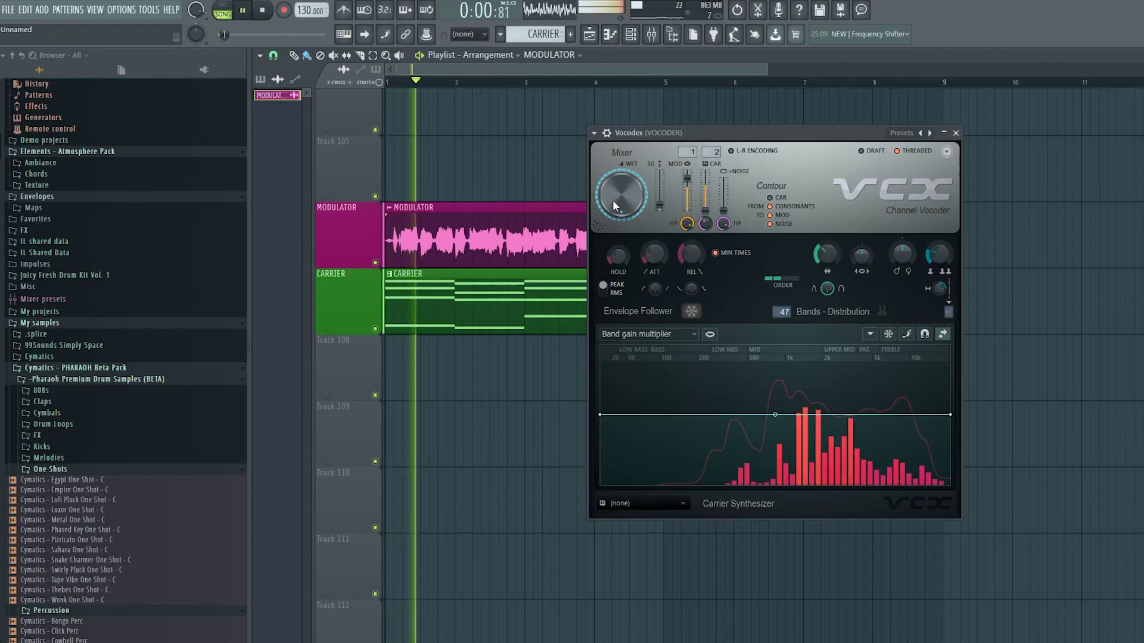
pyautogui.moveTo(615, 206); pyautogui.dragTo(613, 220)
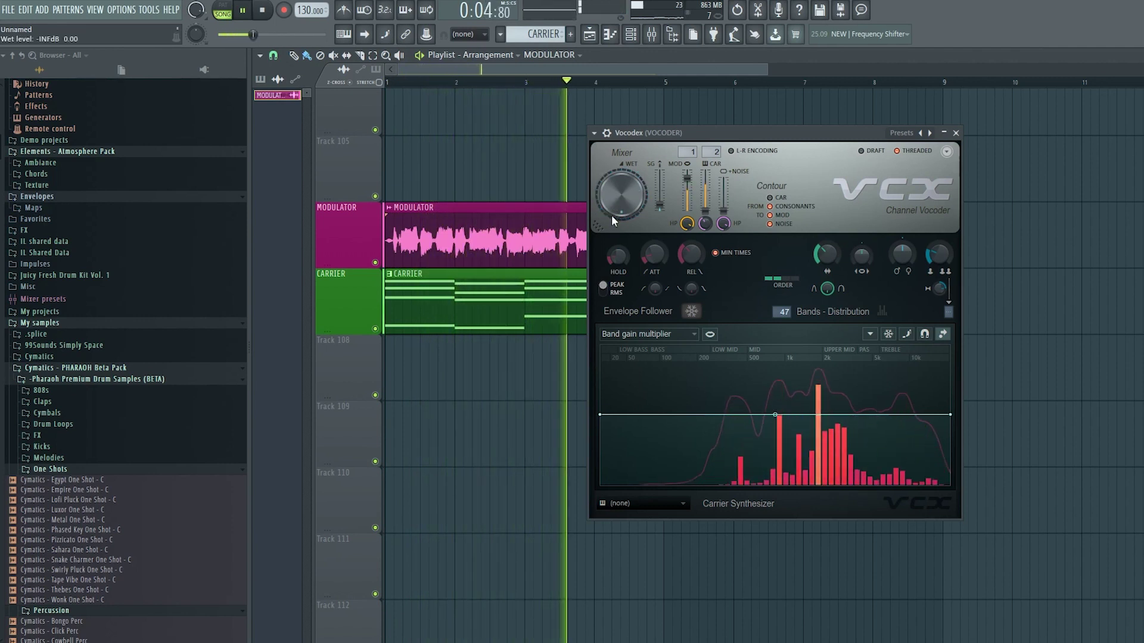
pyautogui.press('space')
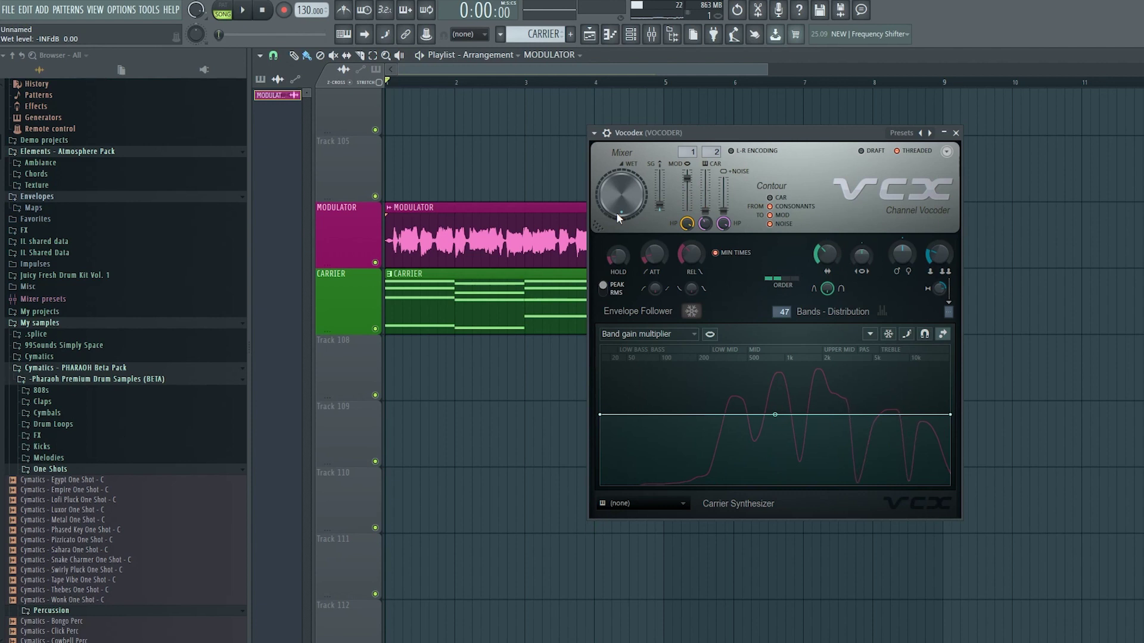
pyautogui.rightClick(616, 220)
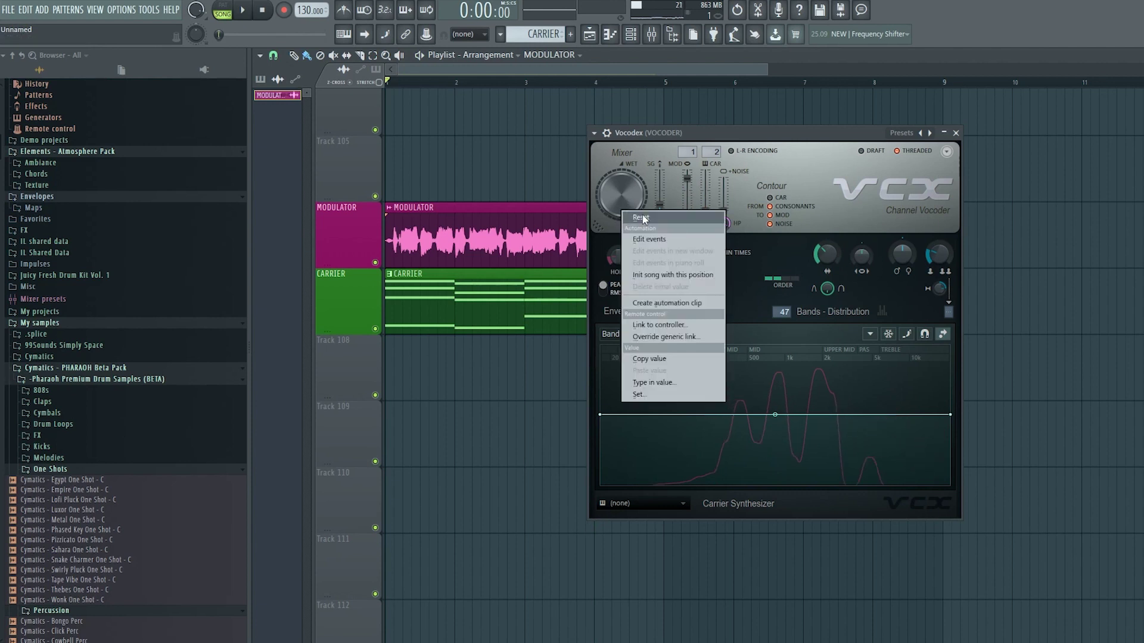
pyautogui.click(642, 214)
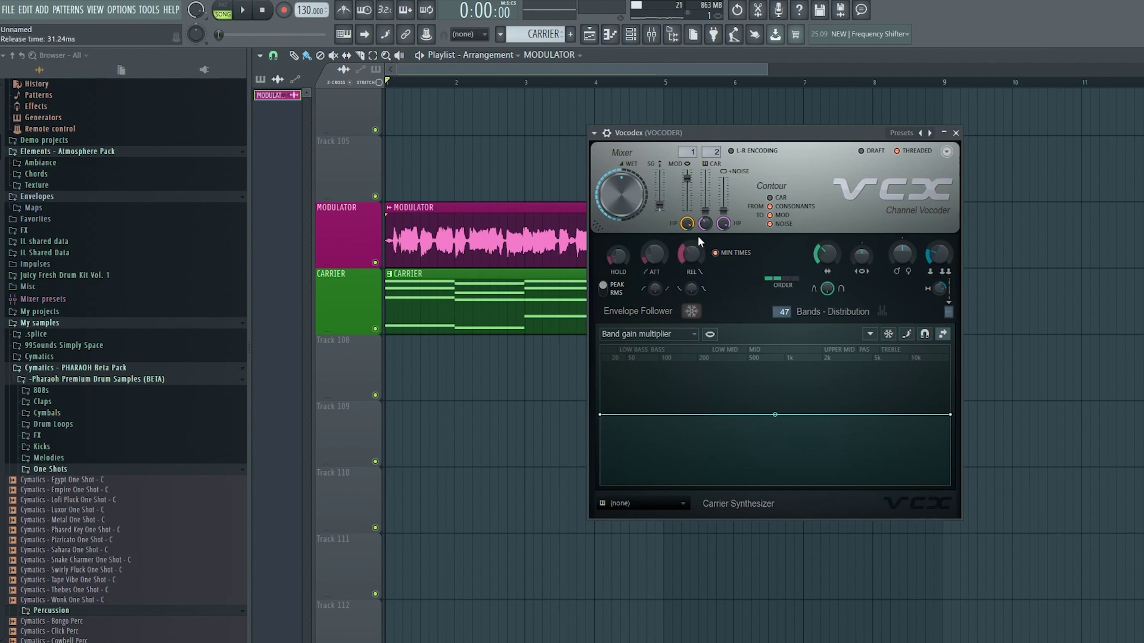
# - Try WET at about -23 dB, then reset MOD HP to 5785 Hz and WET to full
pyautogui.moveTo(621, 194); pyautogui.dragTo(620, 255)
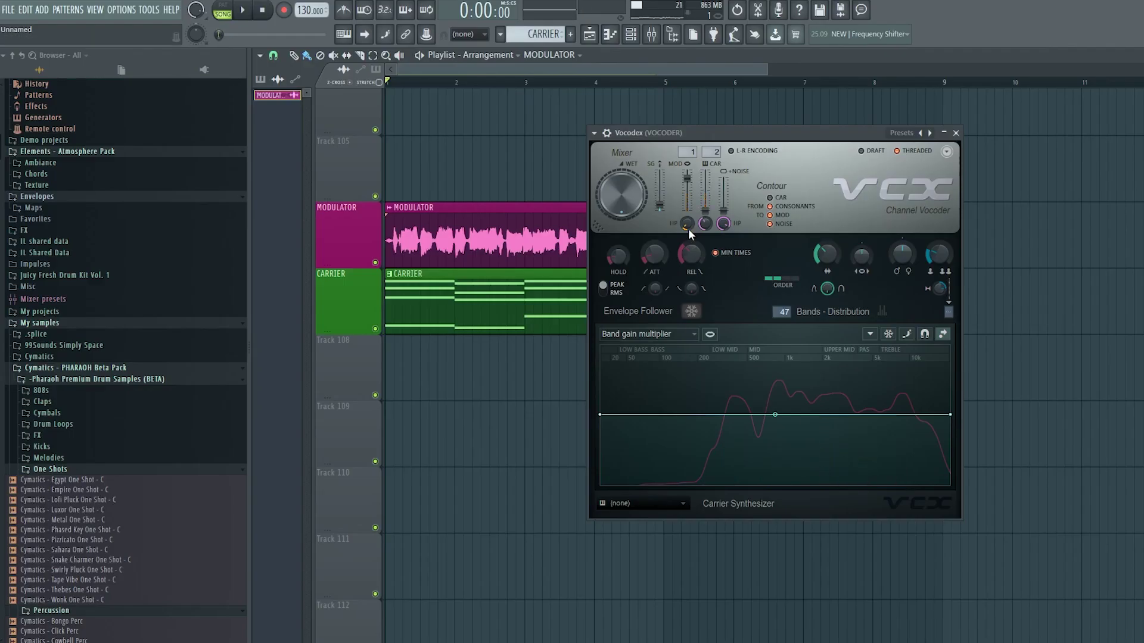
pyautogui.rightClick(529, 294)
pyautogui.click(700, 239)
pyautogui.rightClick(638, 208)
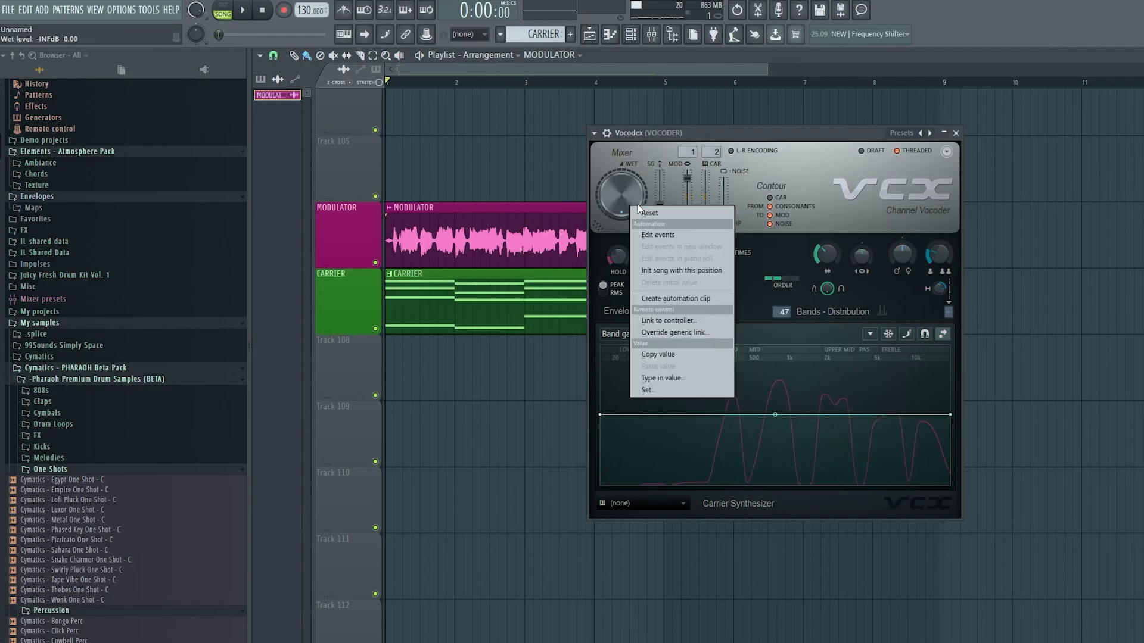
pyautogui.click(648, 213)
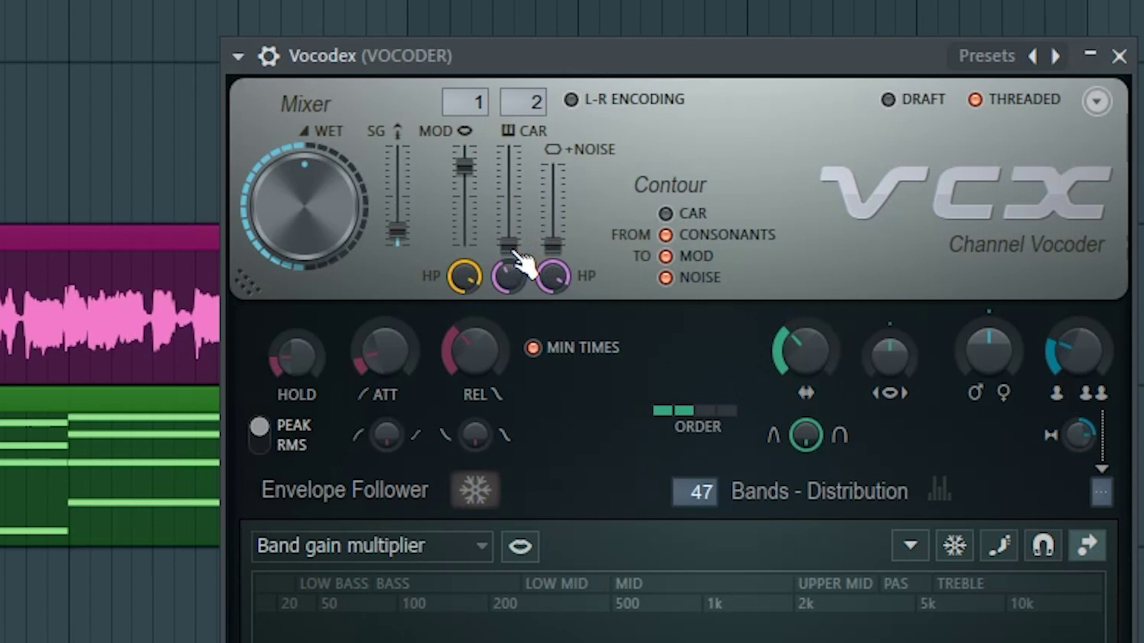
# - Pull the CAR pass-through fader to -INF, audition, and lower the CAR lowpass to 390 Hz
pyautogui.moveTo(509, 244); pyautogui.dragTo(508, 173)
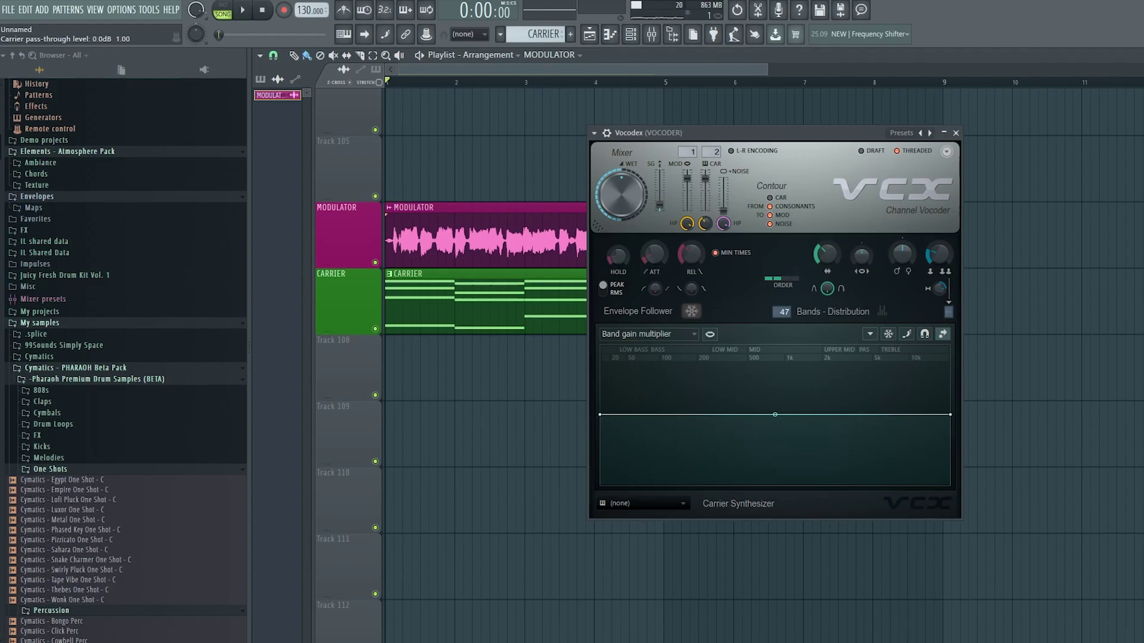
pyautogui.moveTo(705, 178); pyautogui.dragTo(708, 210)
pyautogui.press('space')
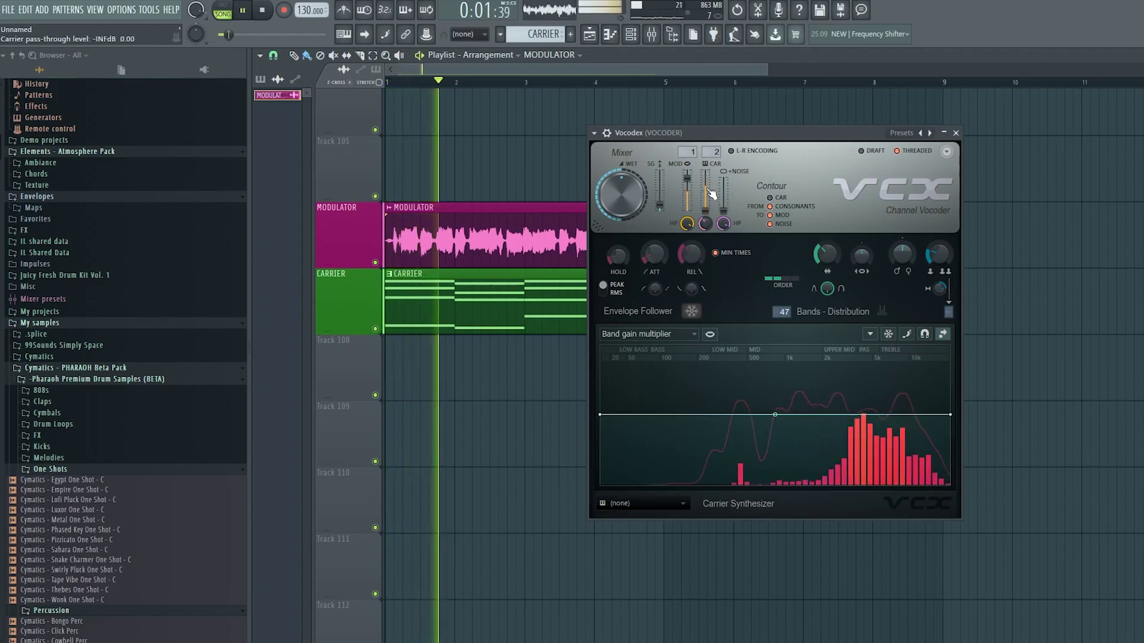
pyautogui.press('space')
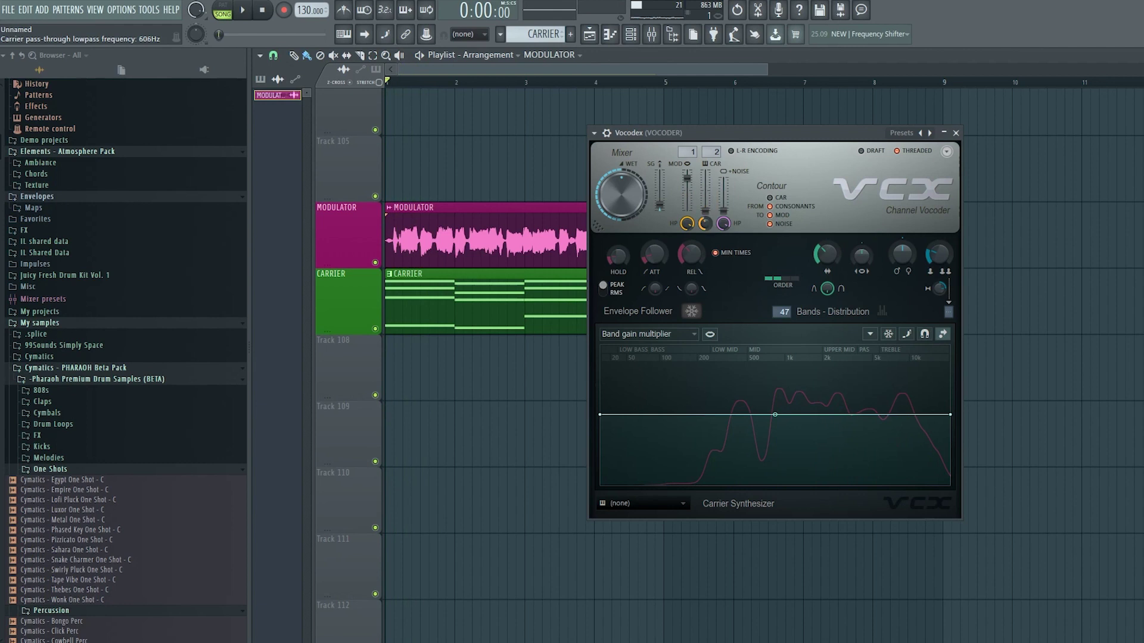
pyautogui.moveTo(704, 224); pyautogui.dragTo(707, 224)
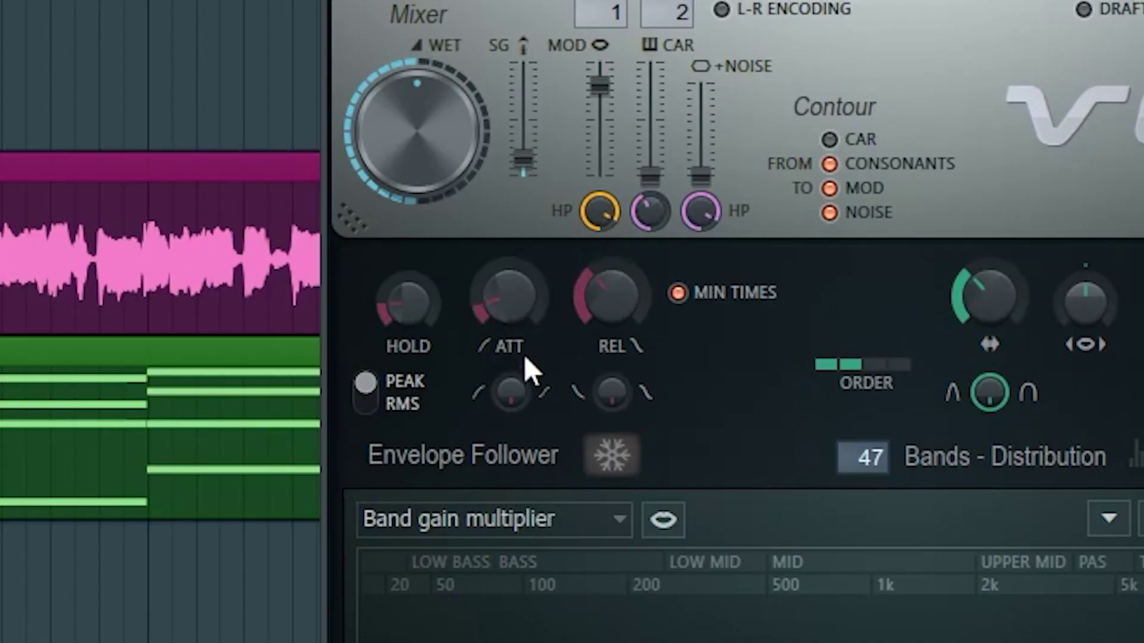
# - Raise Vocodex's ATT knob to about 2 o'clock and nudge REL up, auditioning with playback
pyautogui.moveTo(524, 355); pyautogui.dragTo(531, 339)
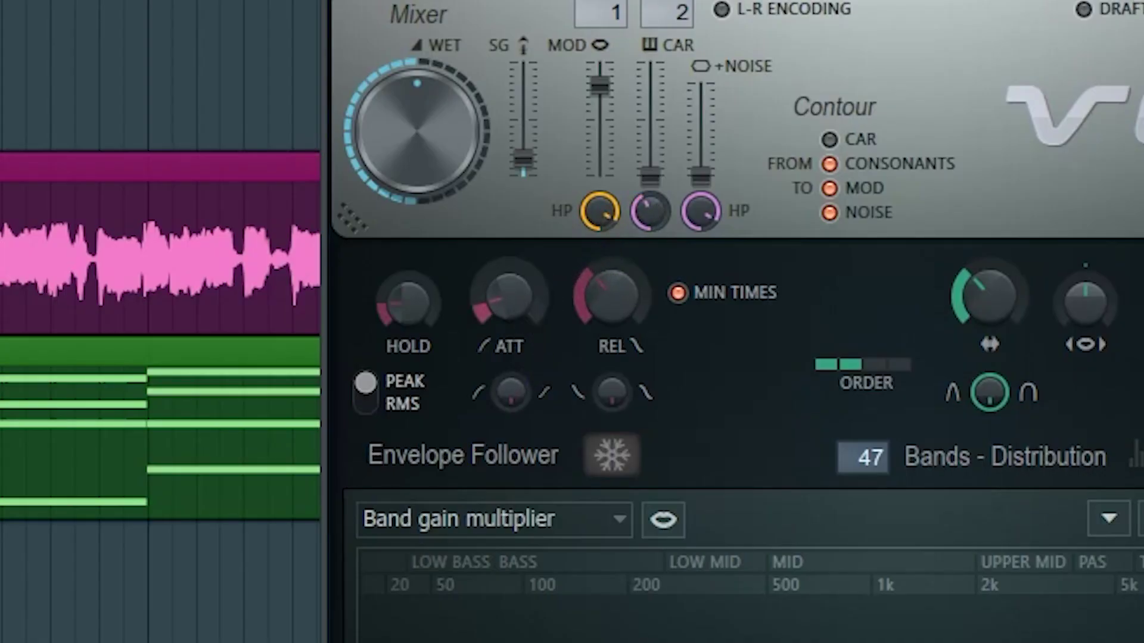
pyautogui.moveTo(531, 339)
pyautogui.mouseDown()
pyautogui.moveTo(531, 352)
pyautogui.moveTo(524, 327)
pyautogui.mouseUp()
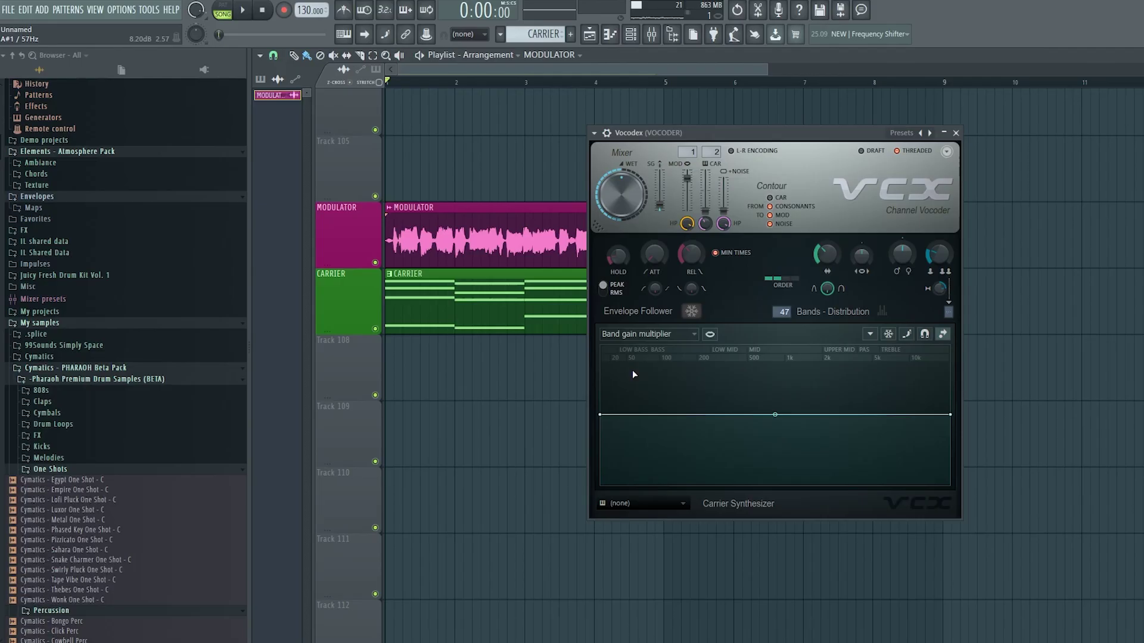
pyautogui.press('space')
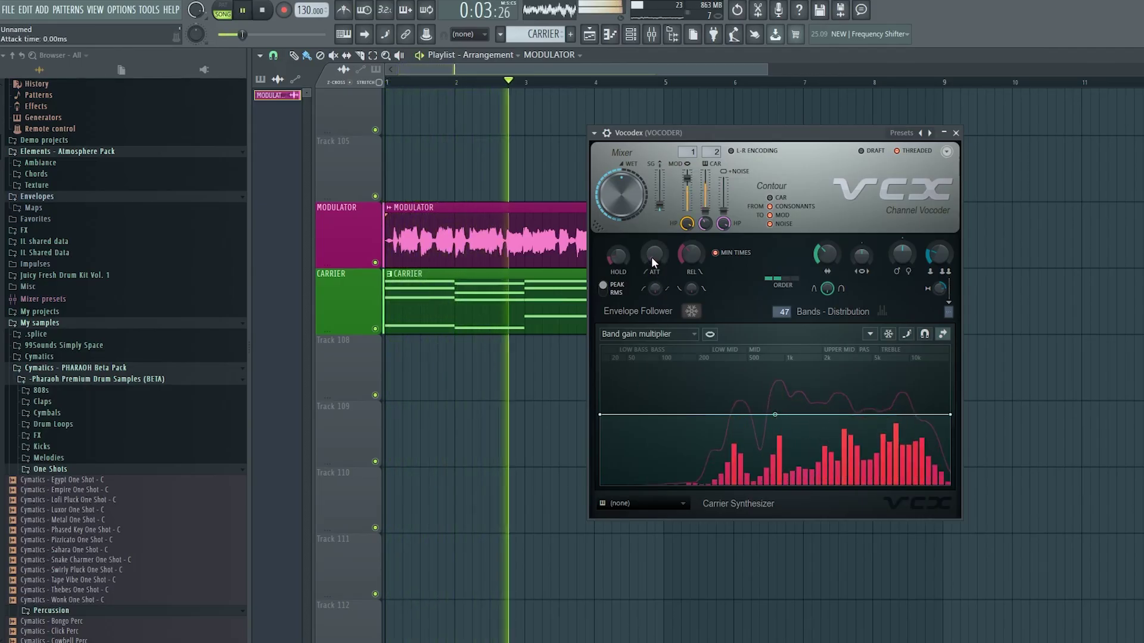
pyautogui.press('space')
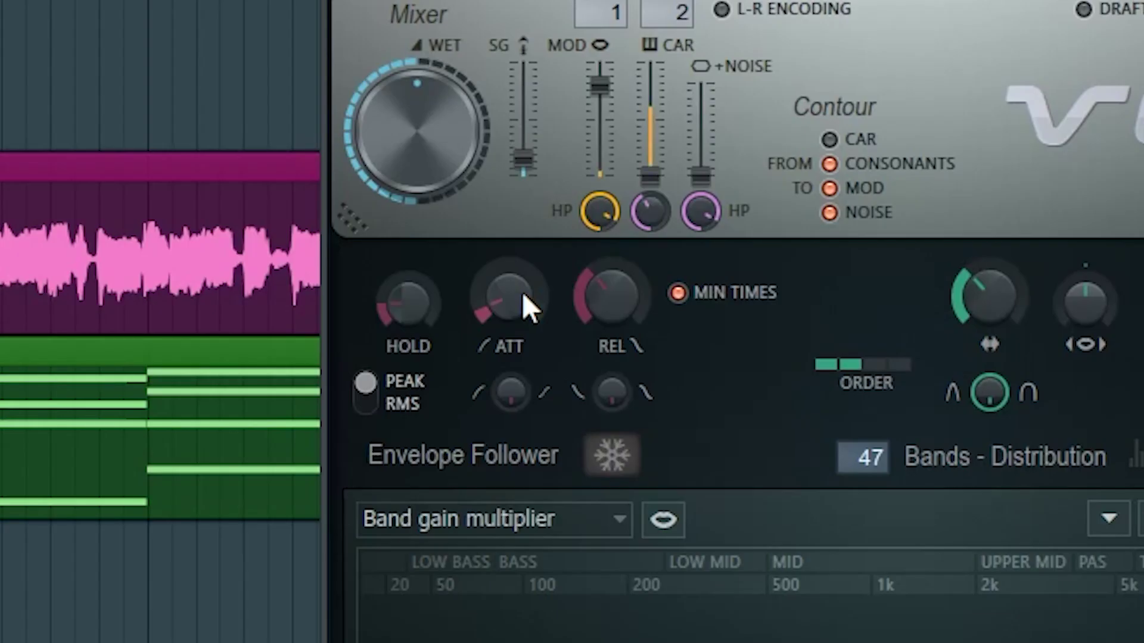
pyautogui.moveTo(660, 256); pyautogui.dragTo(660, 241)
pyautogui.moveTo(510, 295)
pyautogui.mouseDown()
pyautogui.moveTo(510, 263)
pyautogui.moveTo(510, 277)
pyautogui.mouseUp()
pyautogui.press('space')
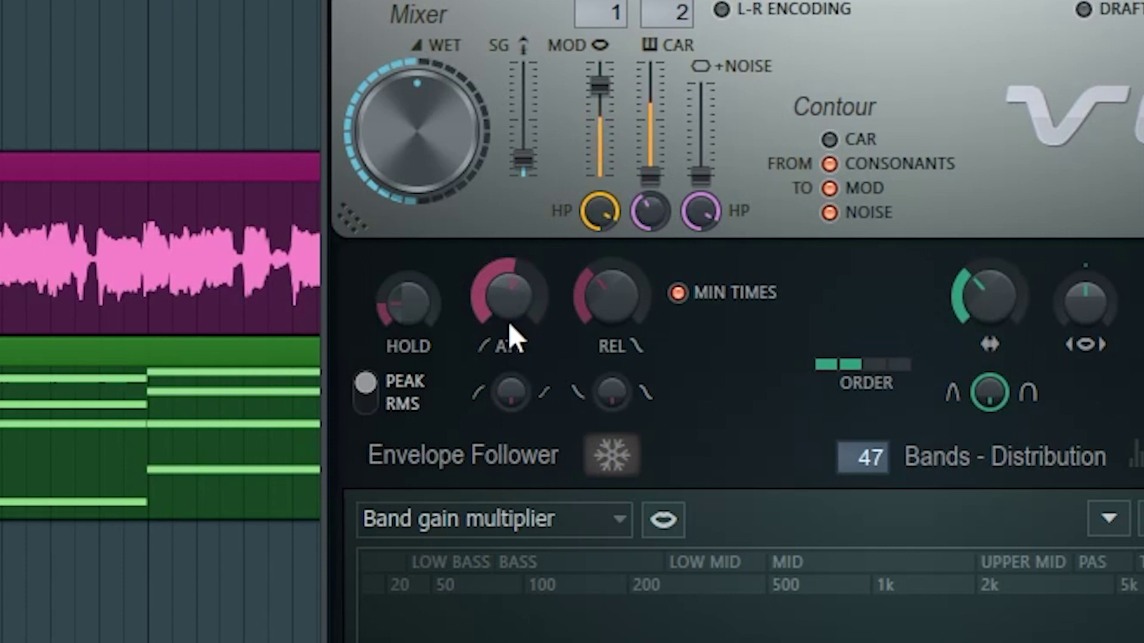
pyautogui.moveTo(509, 321); pyautogui.dragTo(509, 318)
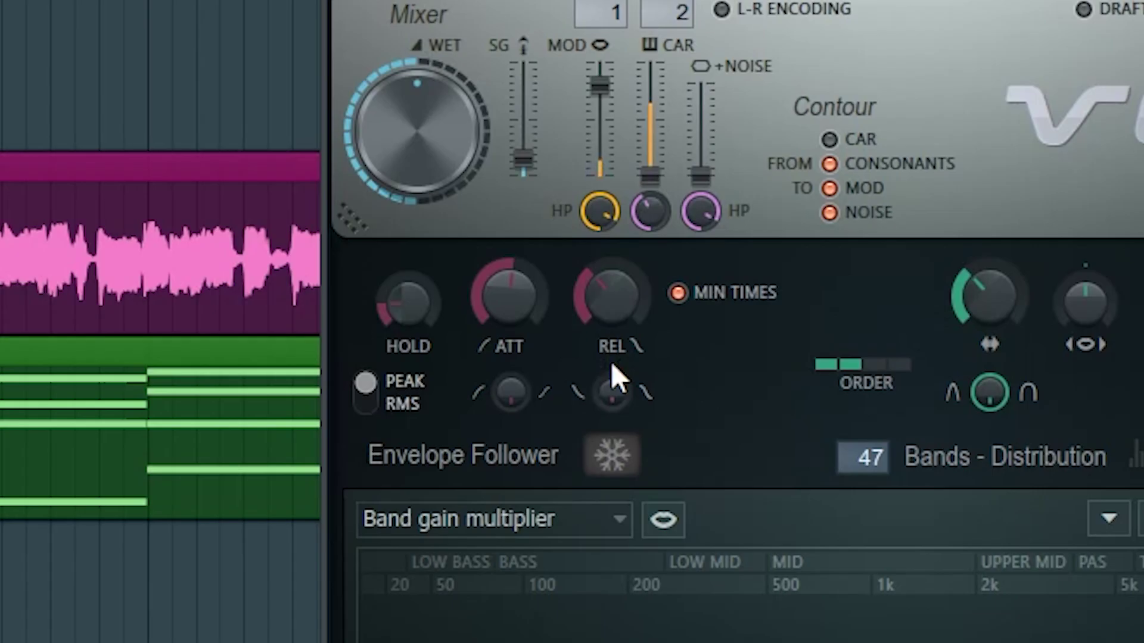
pyautogui.moveTo(691, 274); pyautogui.dragTo(691, 277)
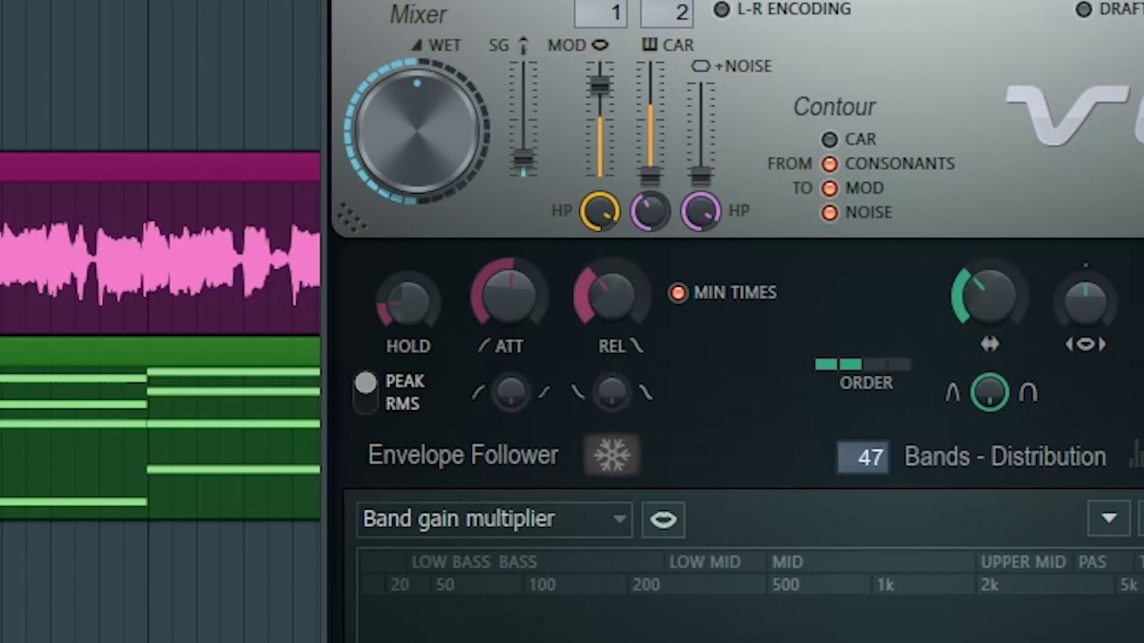
pyautogui.moveTo(611, 295); pyautogui.dragTo(626, 331)
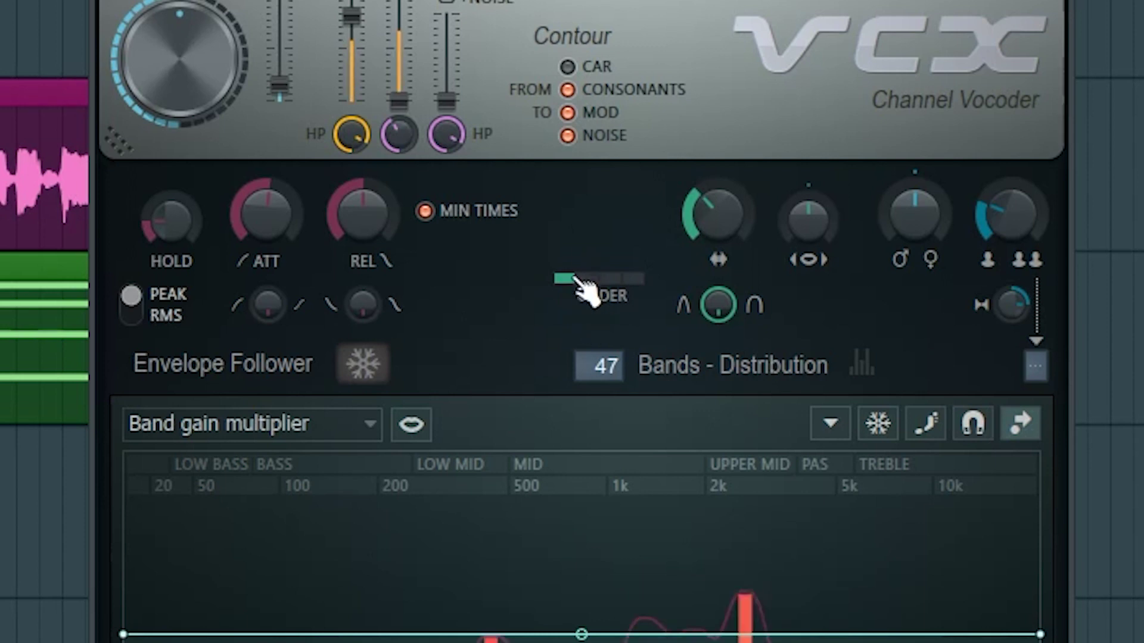
pyautogui.moveTo(601, 287); pyautogui.dragTo(638, 294)
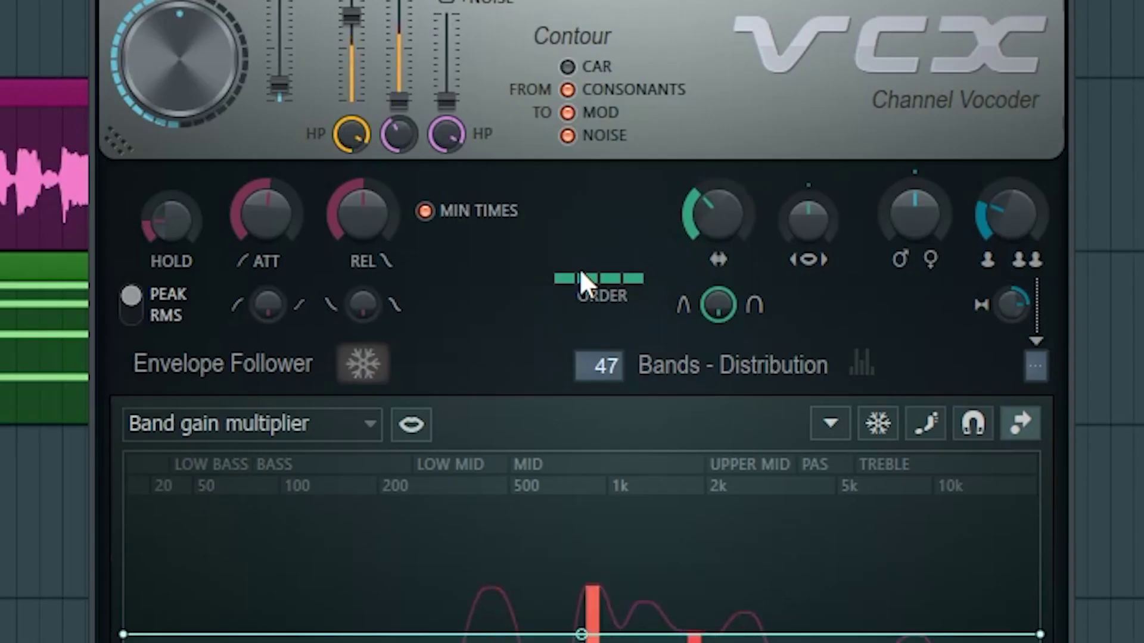
pyautogui.moveTo(624, 284); pyautogui.dragTo(565, 303)
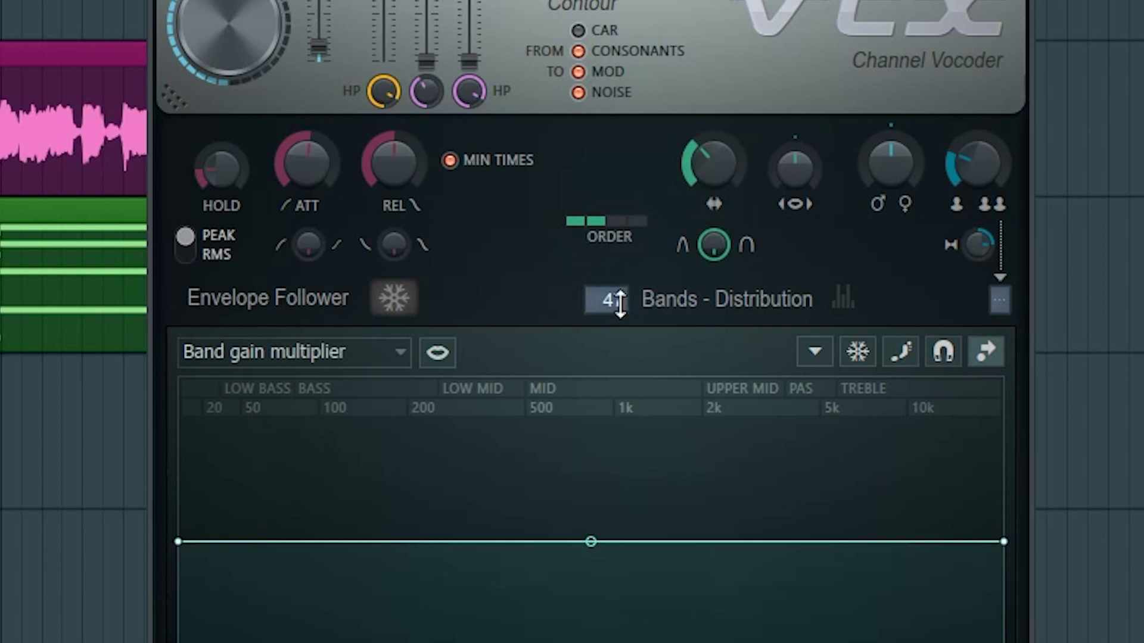
# - Audition 5 and then 100 vocoder bands, then settle on 15 bands and play again
pyautogui.moveTo(614, 299); pyautogui.dragTo(614, 348)
pyautogui.press('space')
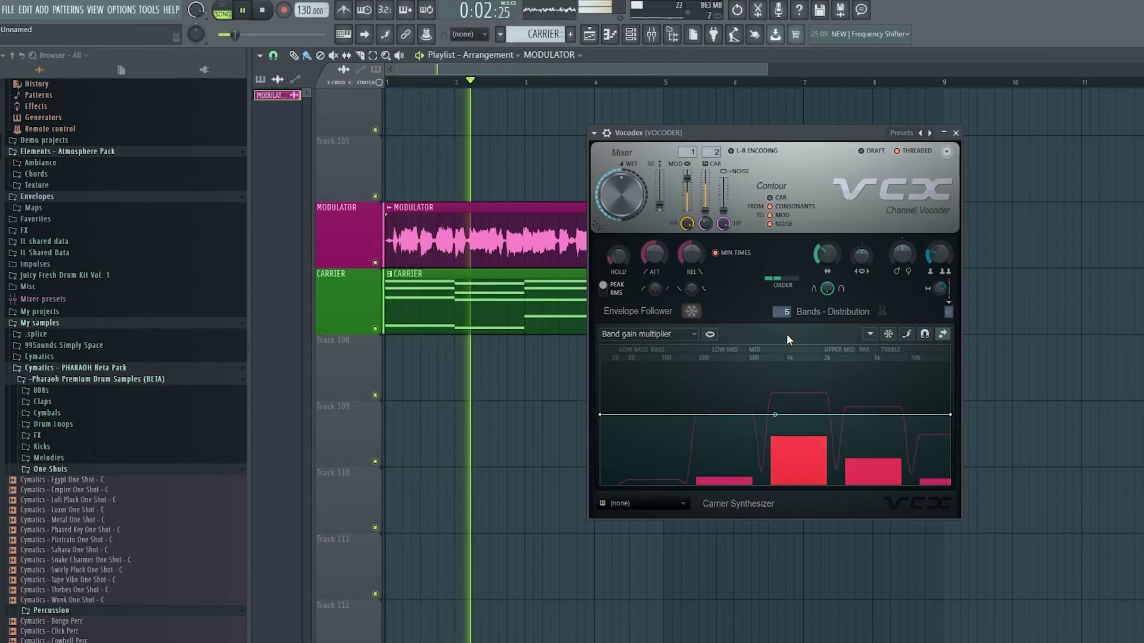
pyautogui.press('space')
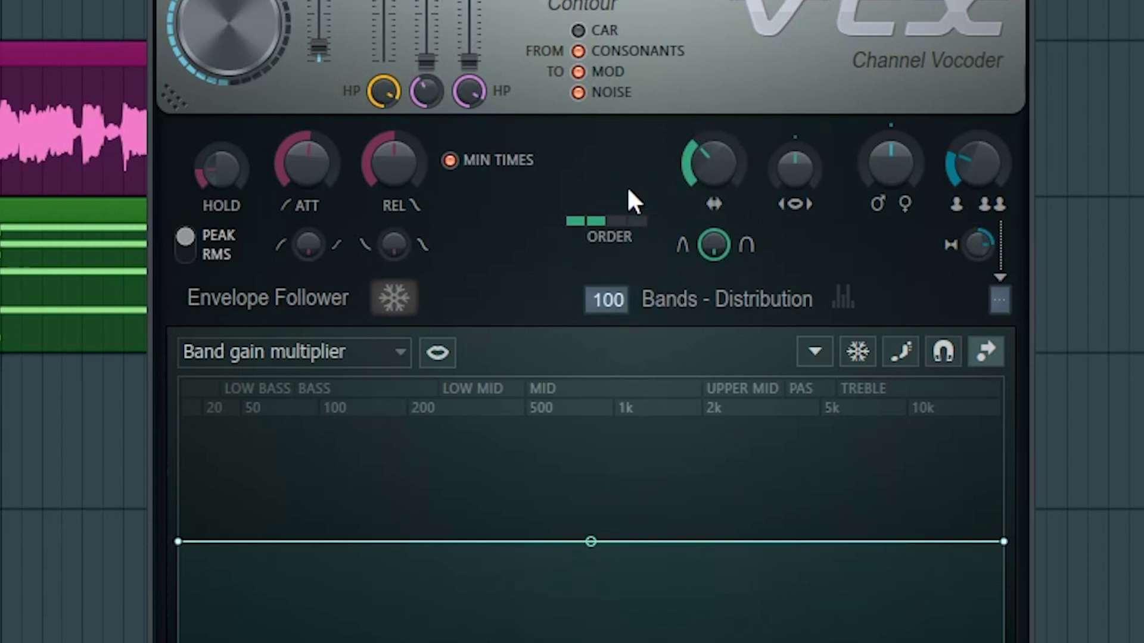
pyautogui.press('space')
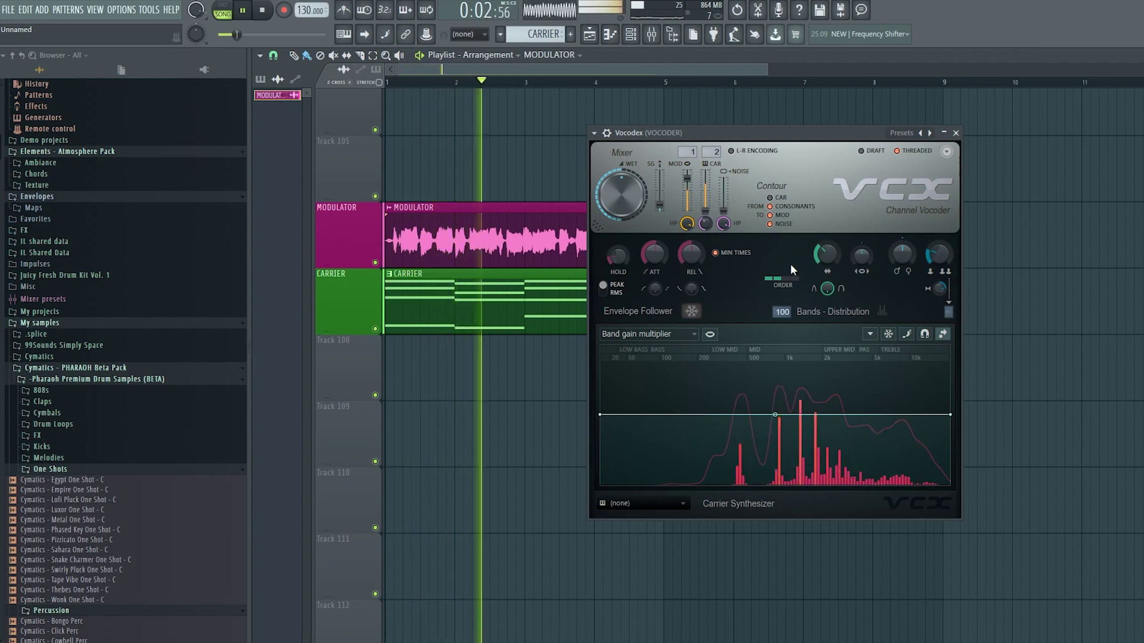
pyautogui.press('space')
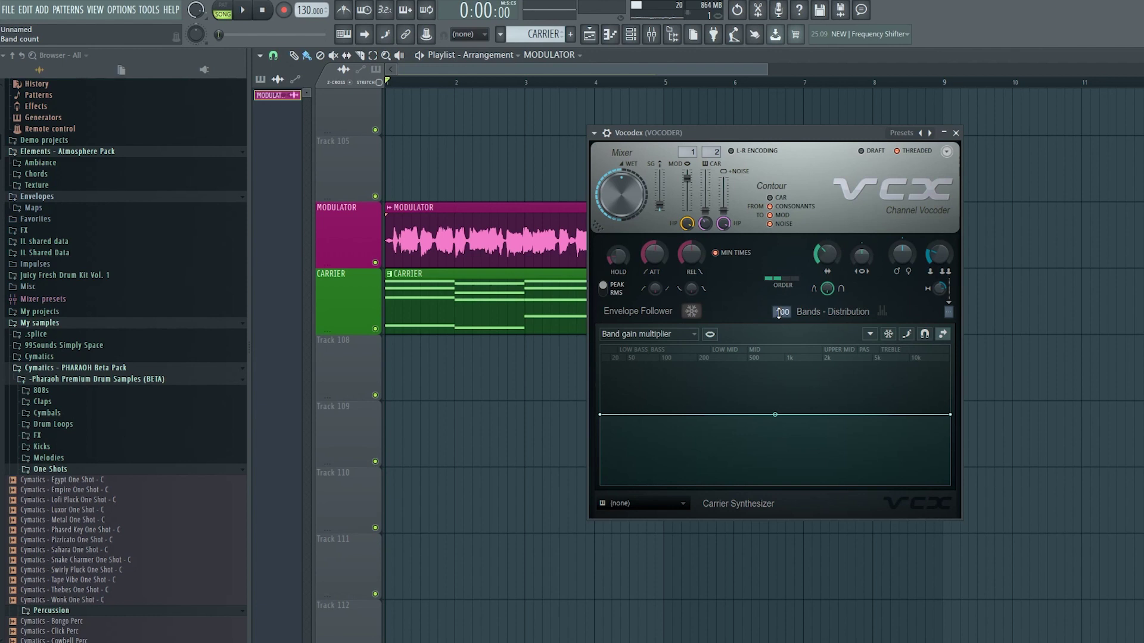
pyautogui.moveTo(779, 312); pyautogui.dragTo(778, 352)
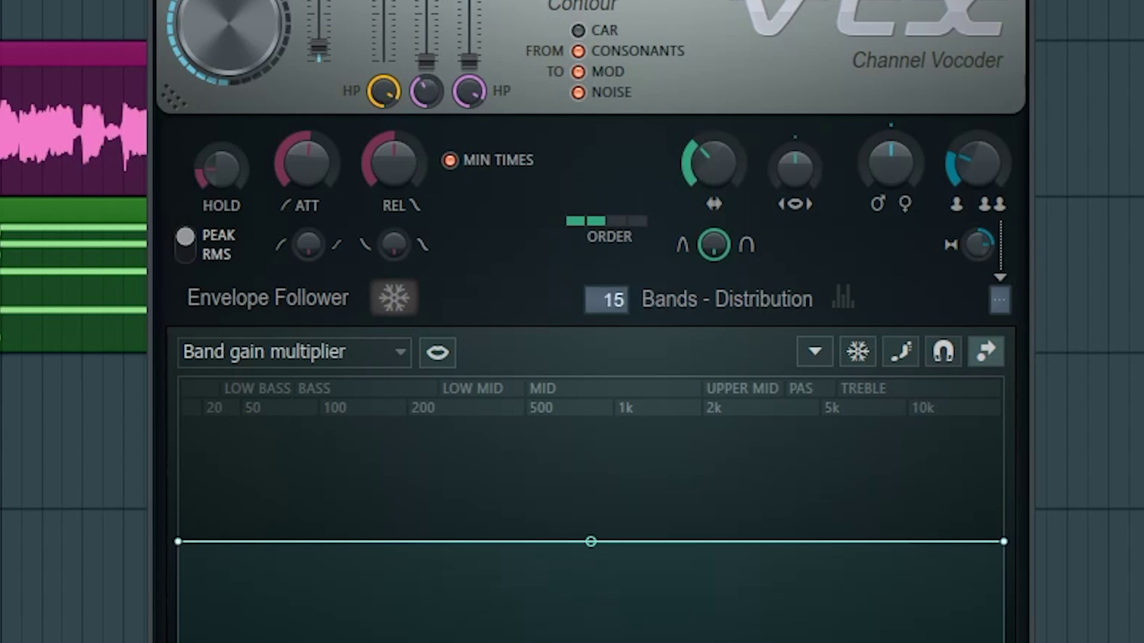
pyautogui.press('space')
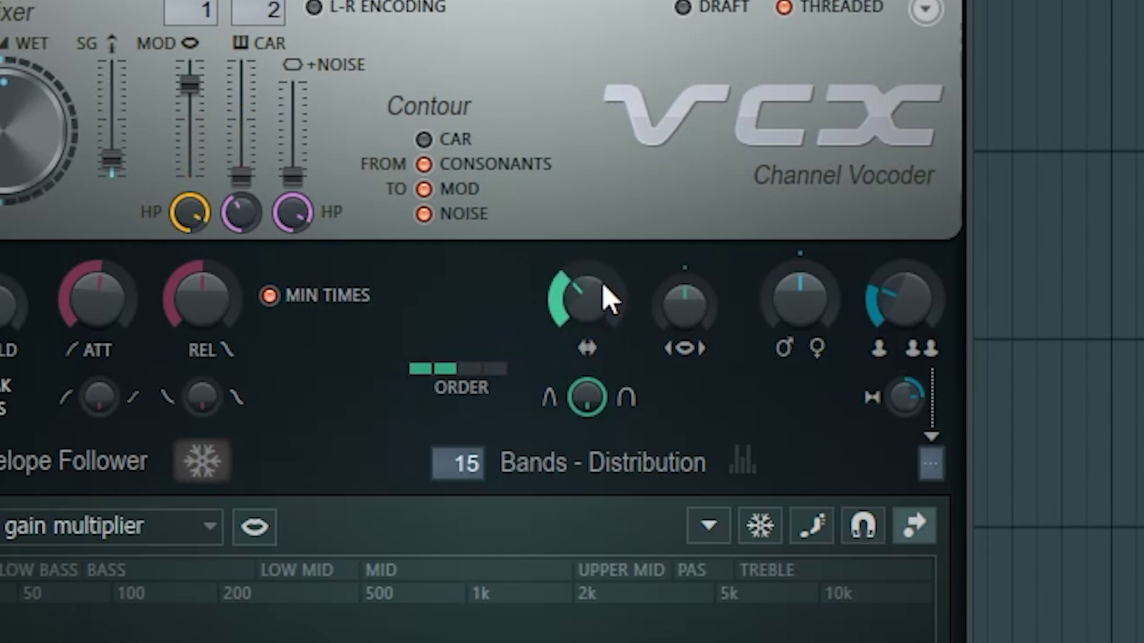
# - Turn the band width knob to minimum, then up to 400% while listening
pyautogui.moveTo(587, 298); pyautogui.dragTo(587, 333)
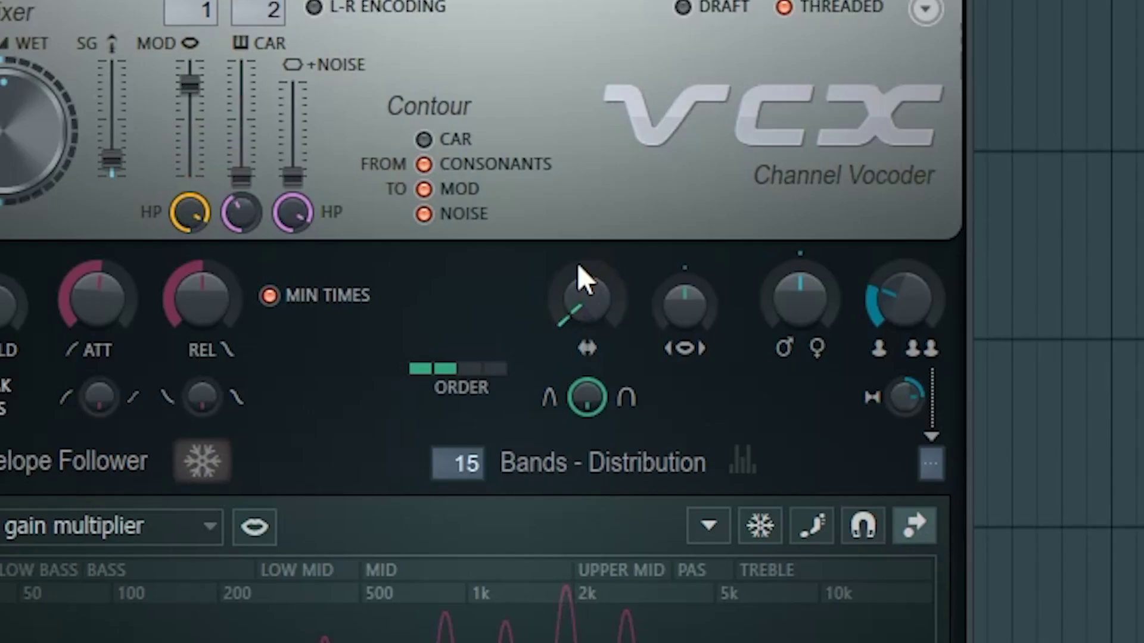
pyautogui.moveTo(577, 268); pyautogui.dragTo(576, 241)
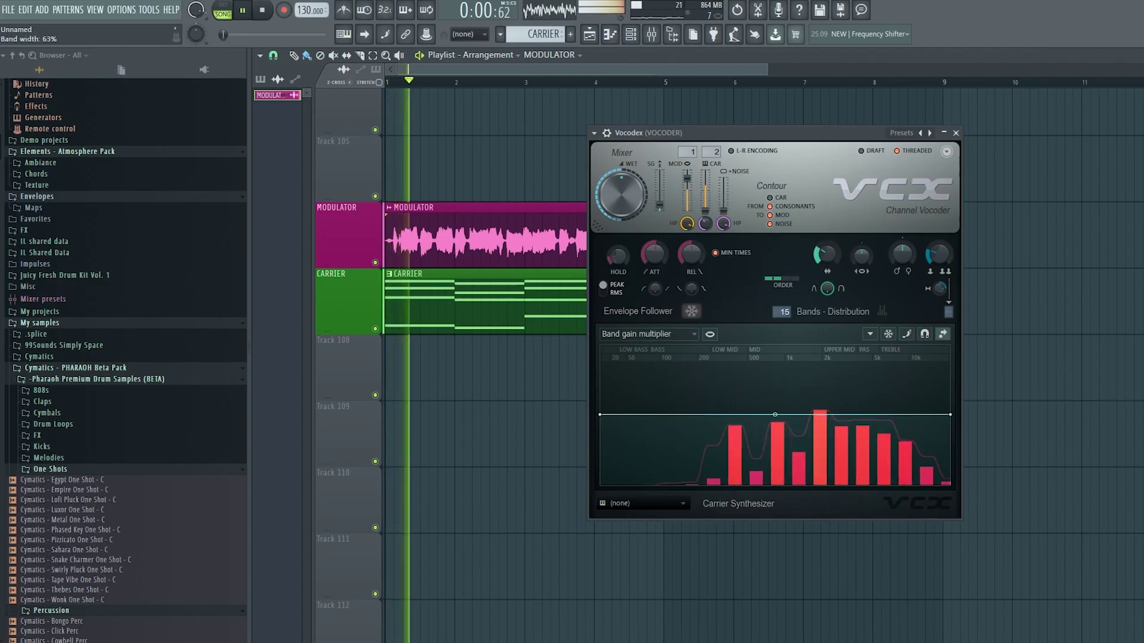
pyautogui.moveTo(825, 254); pyautogui.dragTo(810, 298)
# - Stop playback and bring up Vocodex's manual page with F1
pyautogui.press('space')
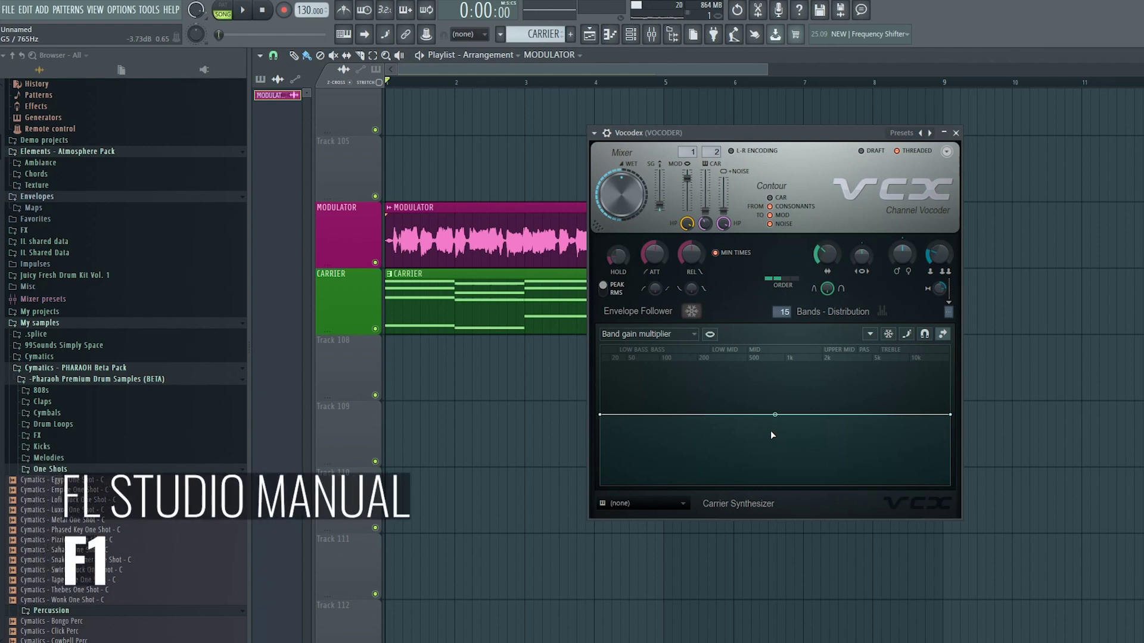
pyautogui.press('F1')
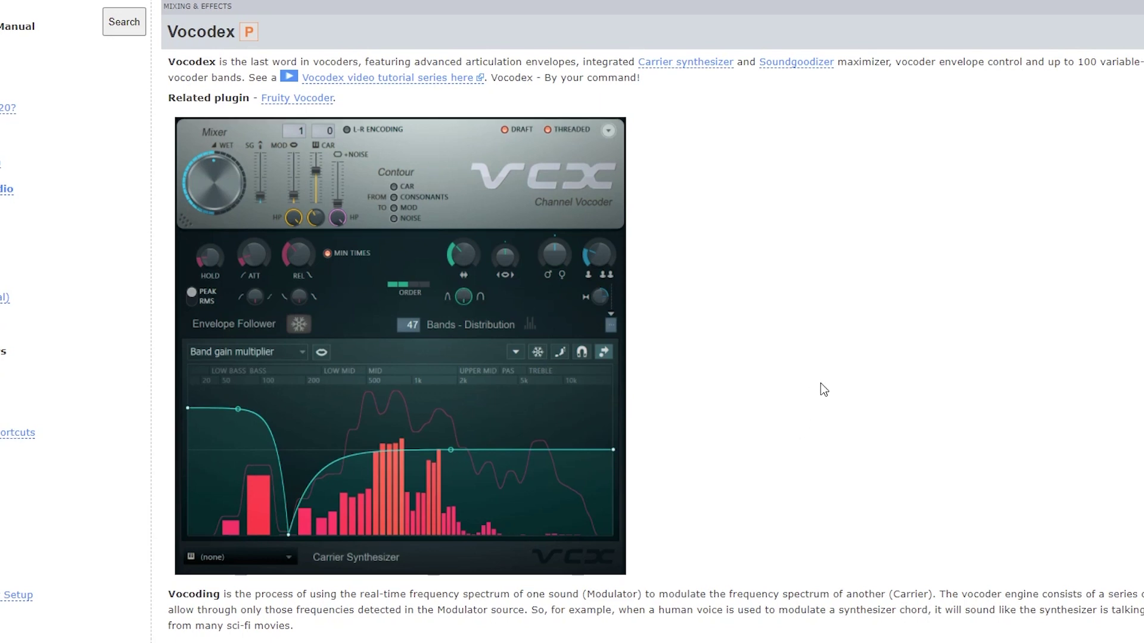
# - Jump to the Parameters section and read the Mixer entries, highlighting NOISE and Contour
pyautogui.scroll(-3, 819, 389)
pyautogui.scroll(-3, 820, 389)
pyautogui.click(219, 484)
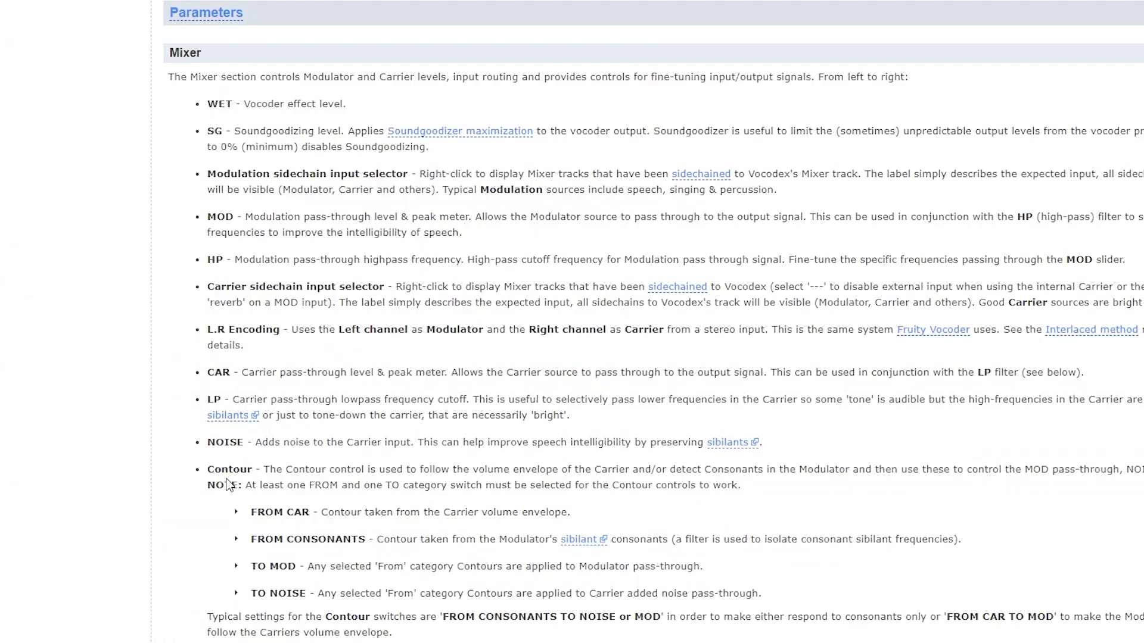
pyautogui.scroll(-3, 281, 464)
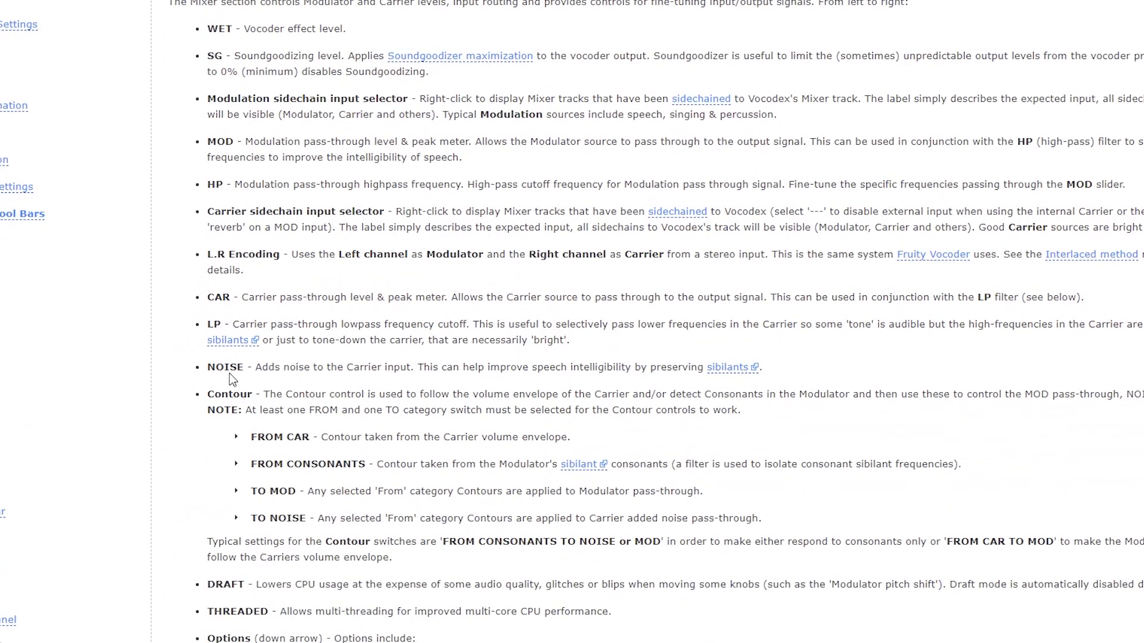
pyautogui.moveTo(208, 362); pyautogui.dragTo(243, 367)
pyautogui.click(314, 365)
pyautogui.moveTo(208, 395); pyautogui.dragTo(255, 396)
pyautogui.click(376, 402)
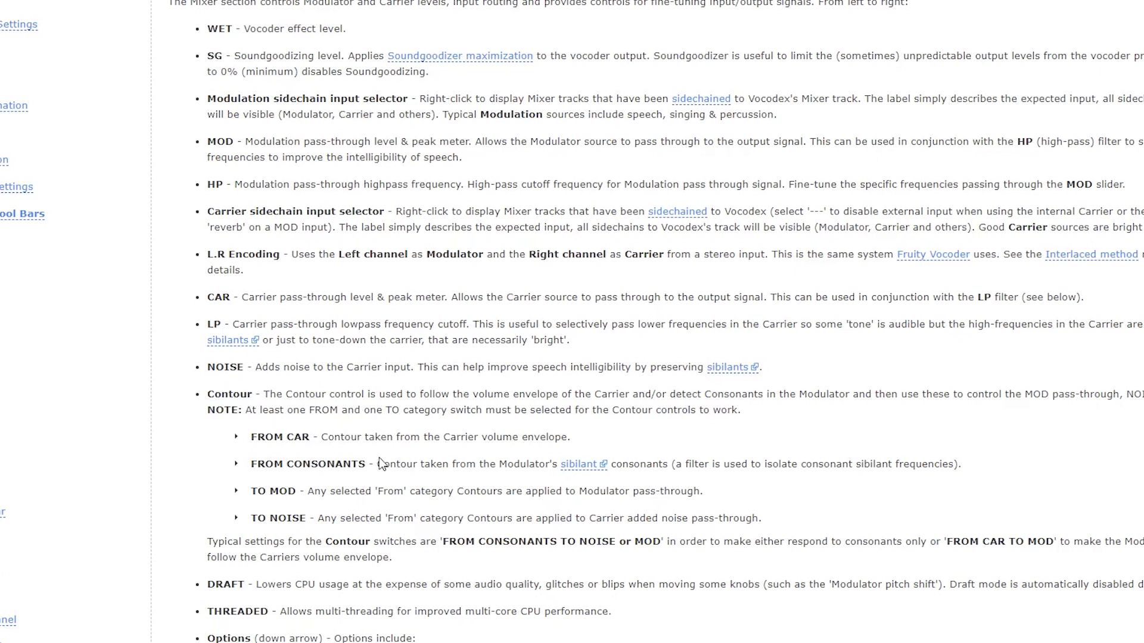